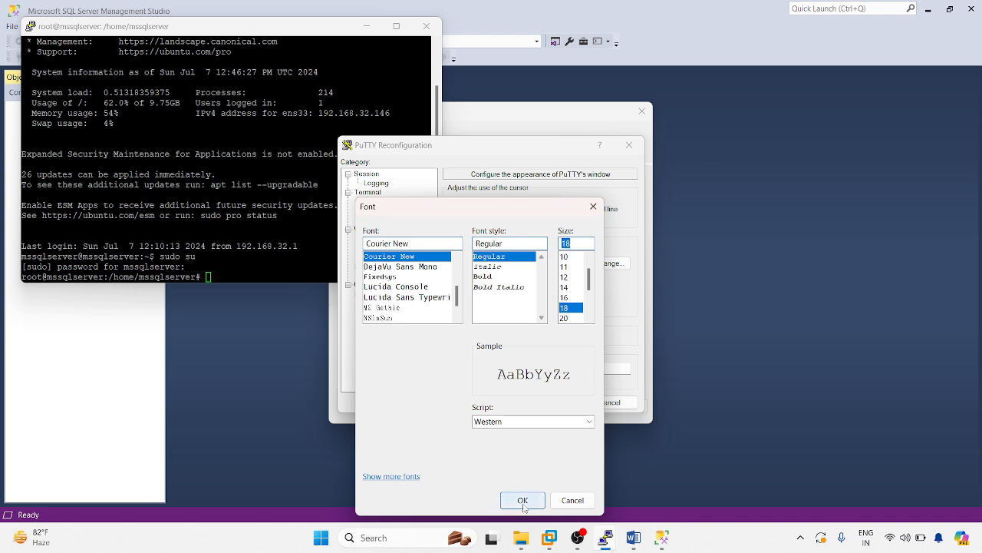
Step: Apply the Courier New 18-point font to the terminal session and maximize its window
click(522, 500)
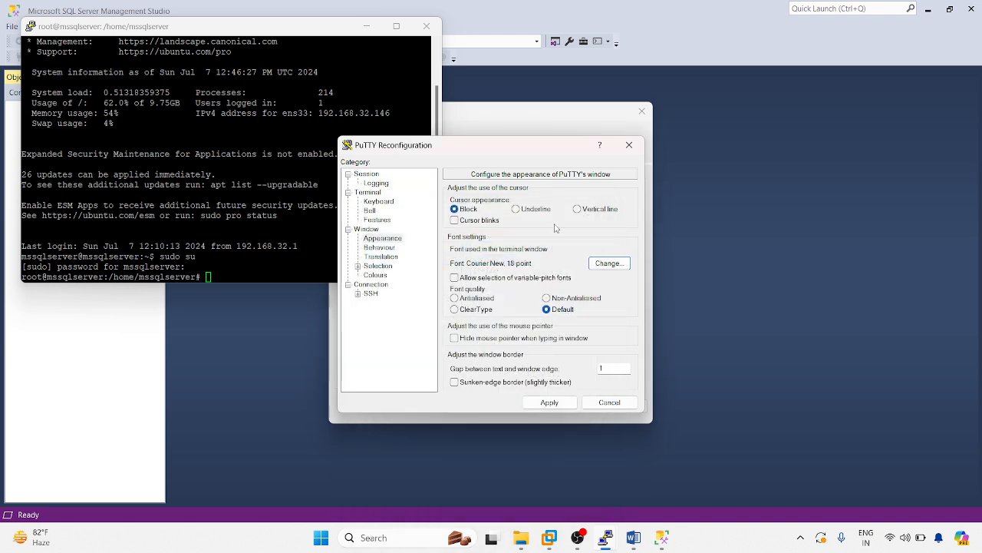
click(550, 402)
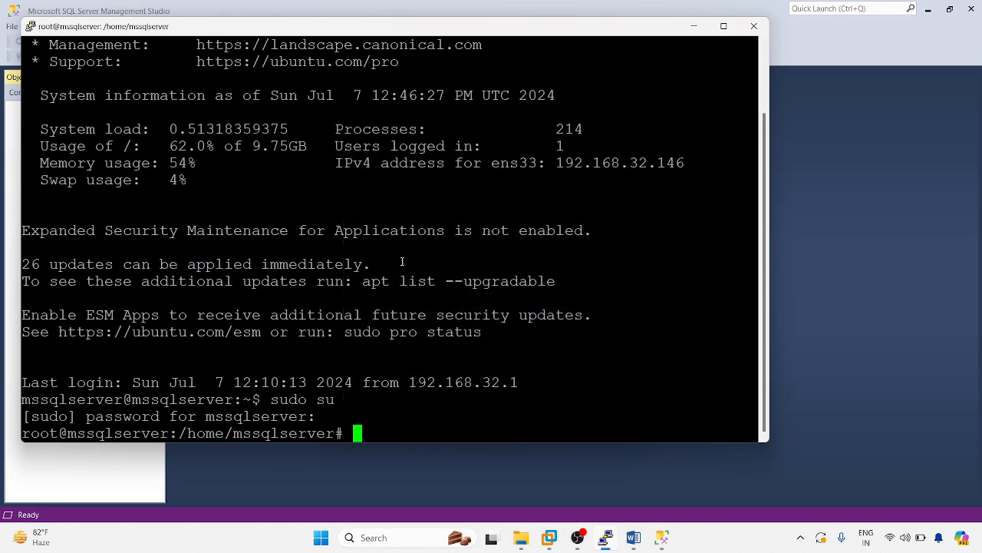
click(723, 26)
Step: Clear the terminal and check the status of the mssql-server service with systemctl
text(clear)
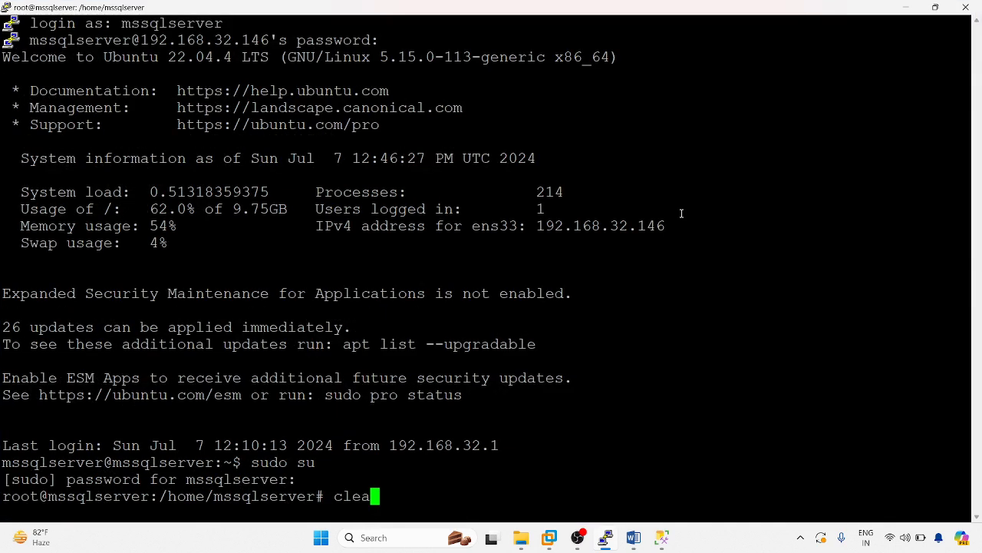
key(Return)
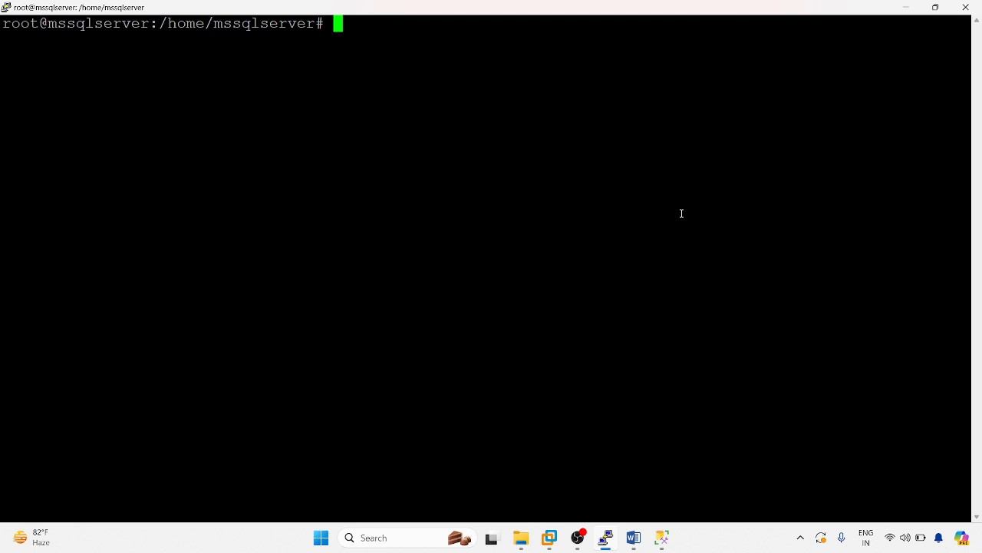
text(system)
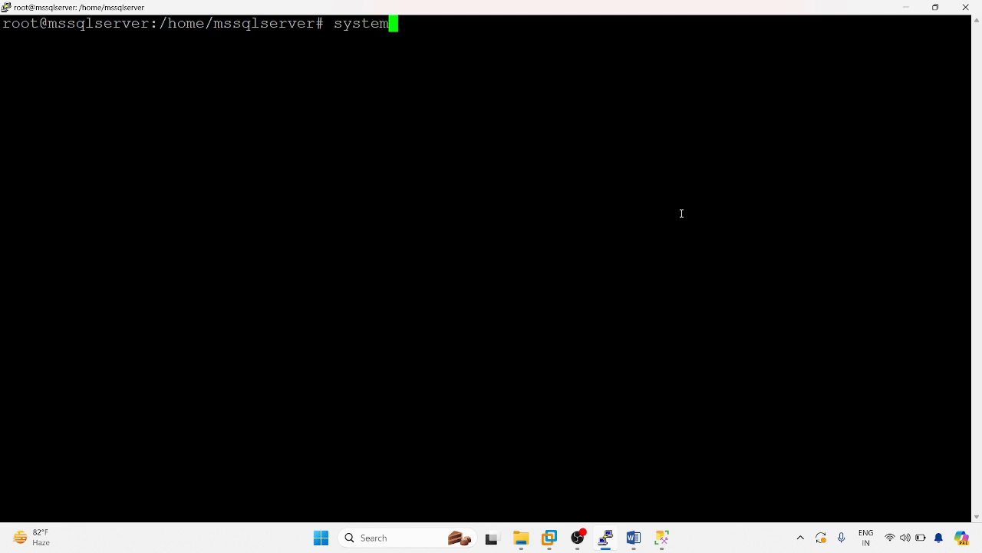
text(ctl sta)
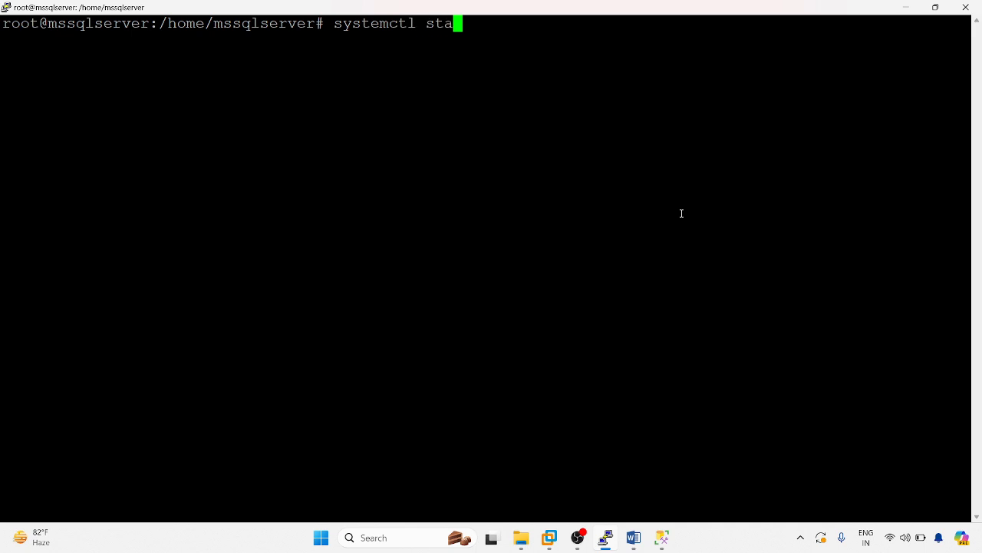
text(tus mssql-server)
key(Return)
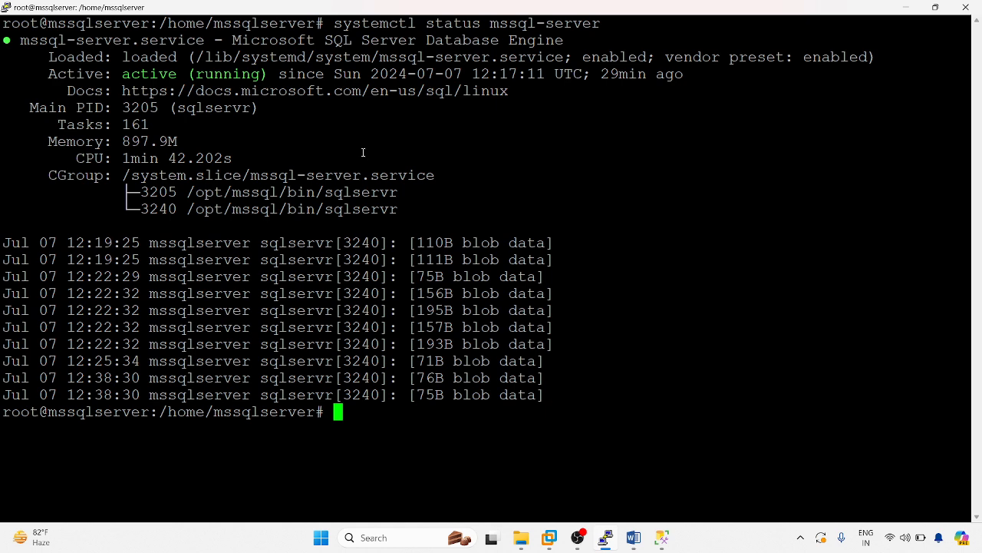
Step: Try to connect to the SQL Server on localhost as SA with sqlcmd
text(sqlcmd -S localhost -U )
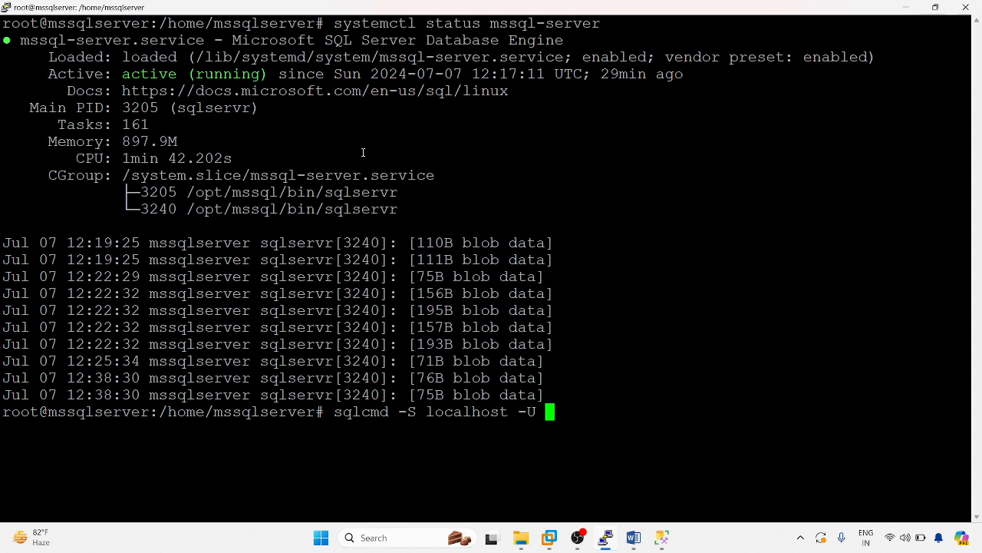
text(SA)
key(Return)
text(a)
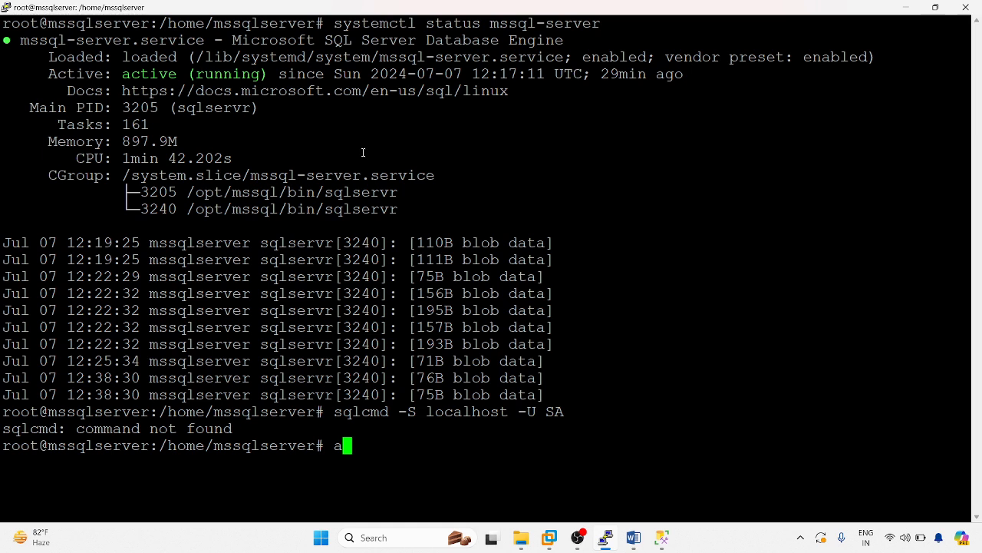
key(BackSpace)
text(sqlcmd)
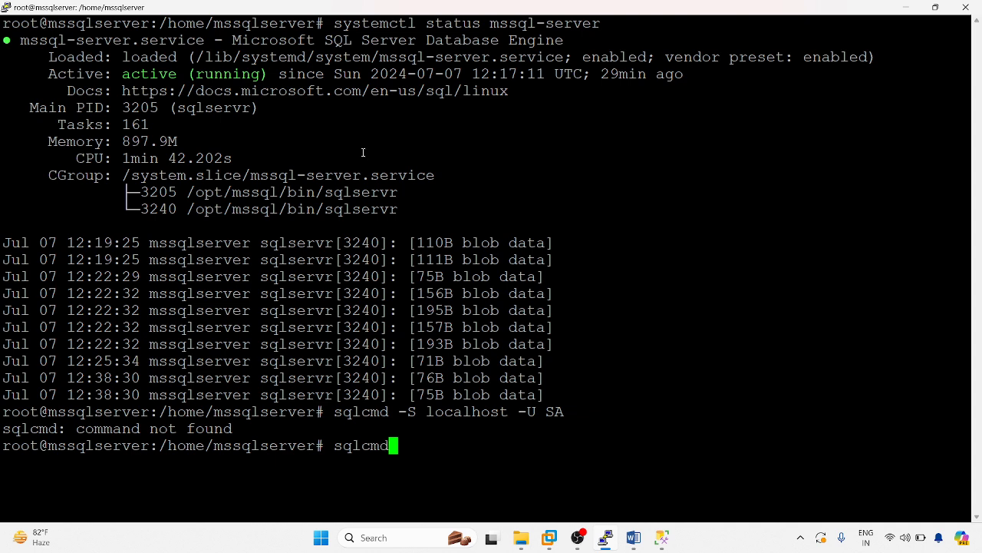
text( -S localhost -U SA)
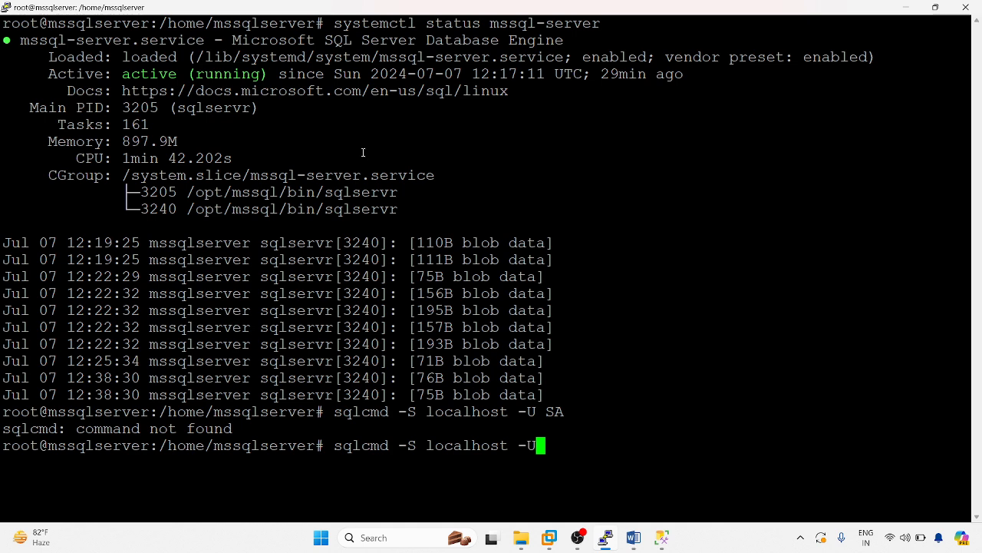
key(Return)
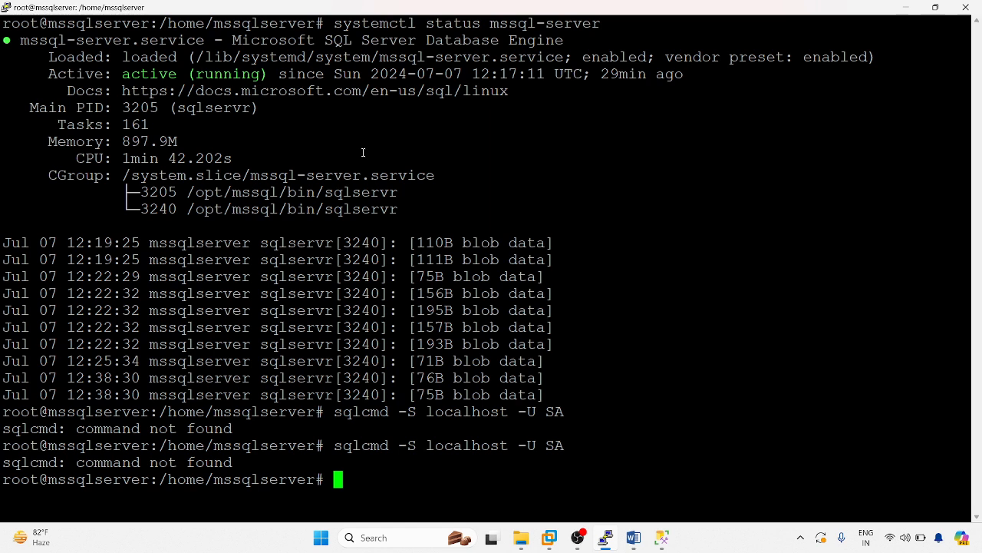
Step: Change to root's home directory and try running sqlcmd without arguments
text(cd)
key(Return)
text(sqlcmd)
key(Return)
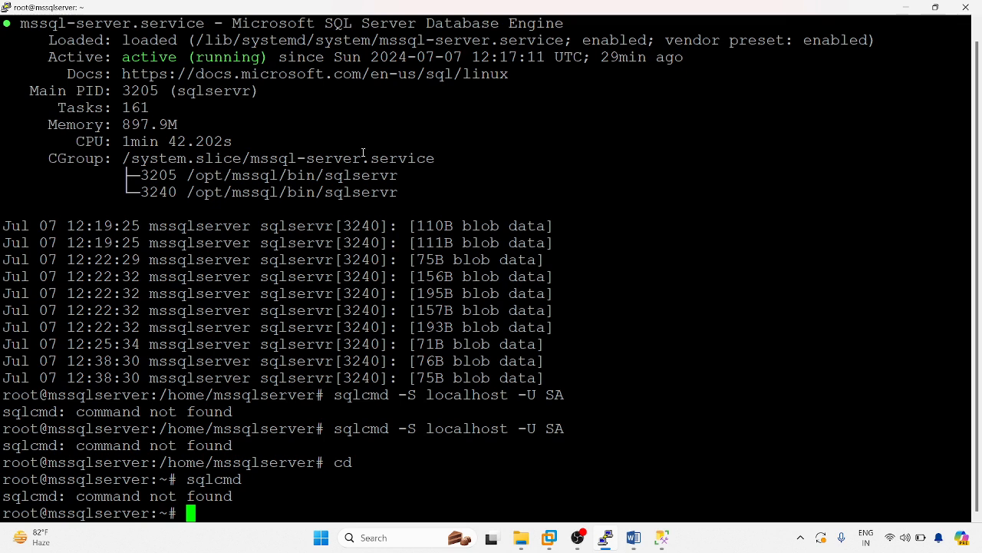
Step: Load /etc/profile.d/mssql.sh into the shell with source and test the sqlcmd command again
text(source /etc/pro)
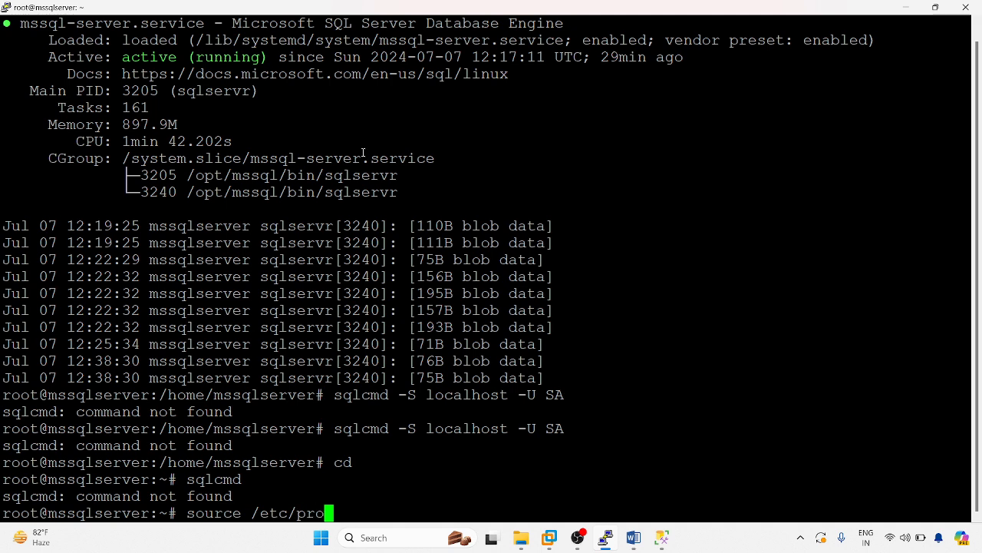
text(file.d/mss)
key(Tab)
key(Return)
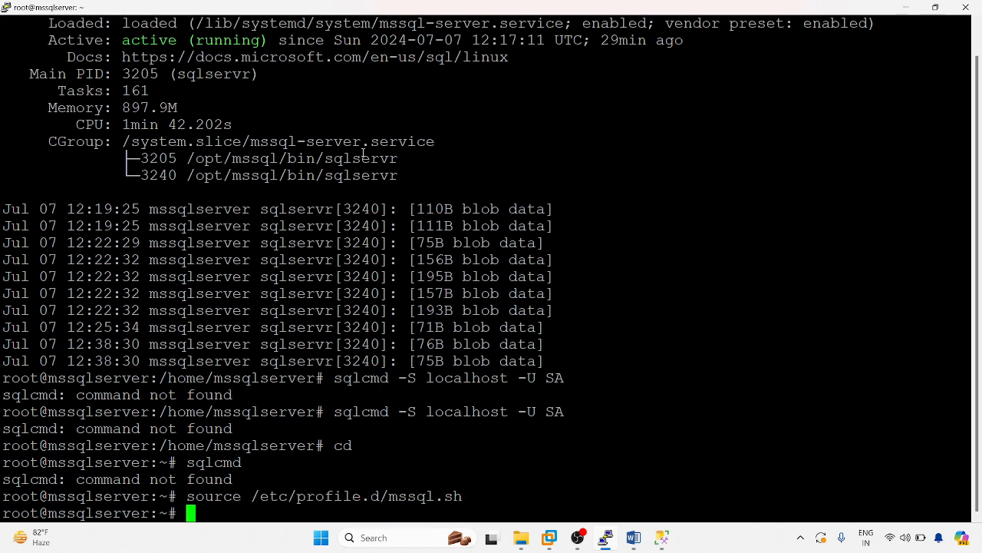
text(sqlcmd)
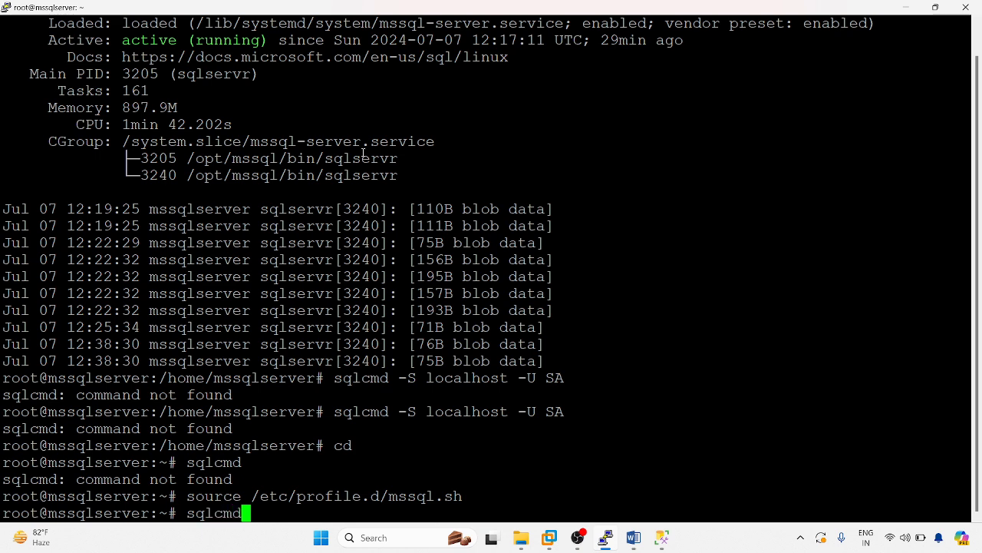
key(Return)
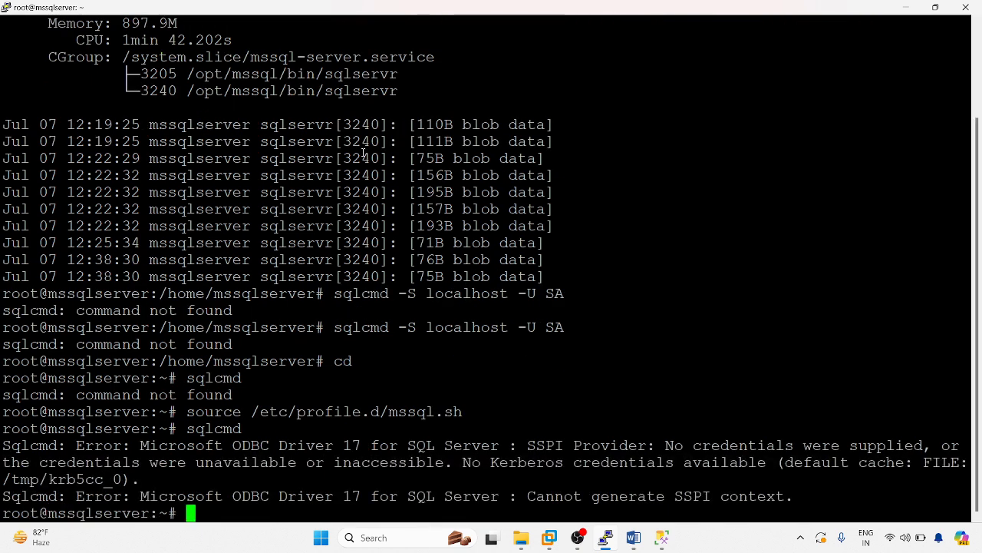
Step: Rerun the earlier sqlcmd command for localhost as SA and log in with the account password
key(Up)
key(Up)
key(Up)
key(Up)
key(Up)
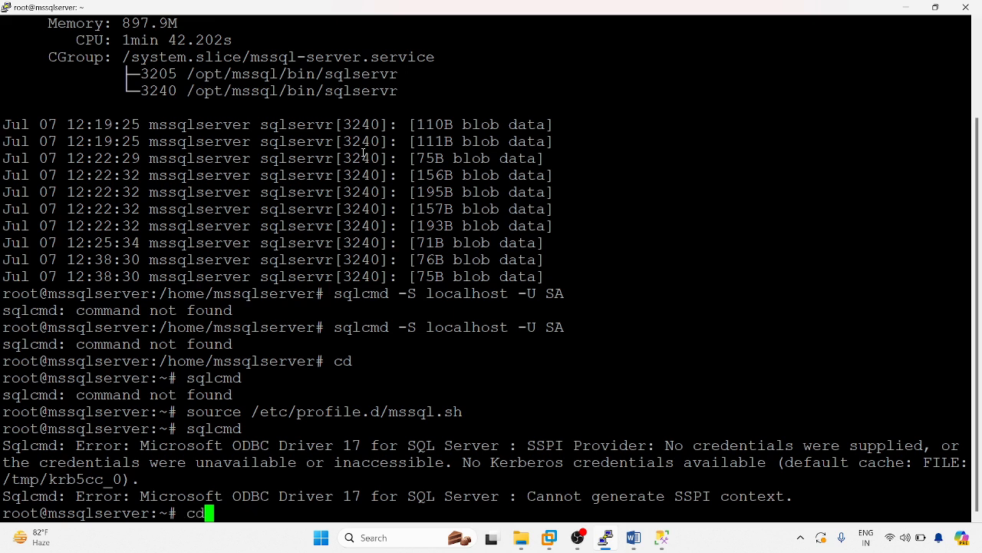
key(Return)
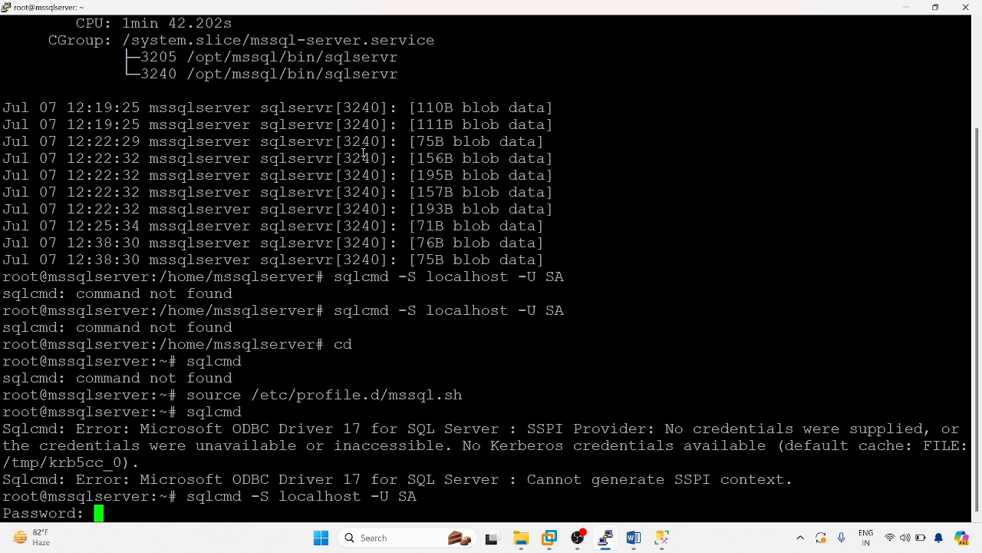
key(Return)
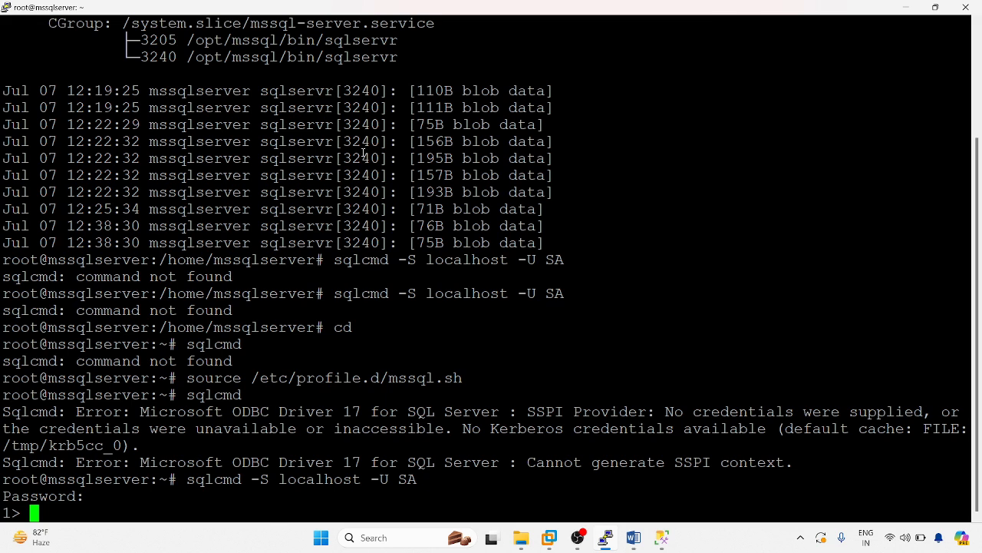
Step: Query name and database_id from sys.databases to list the server's databases
text(select name, dataa)
key(BackSpace)
text(base_id from sys.databases;)
key(Return)
text(go)
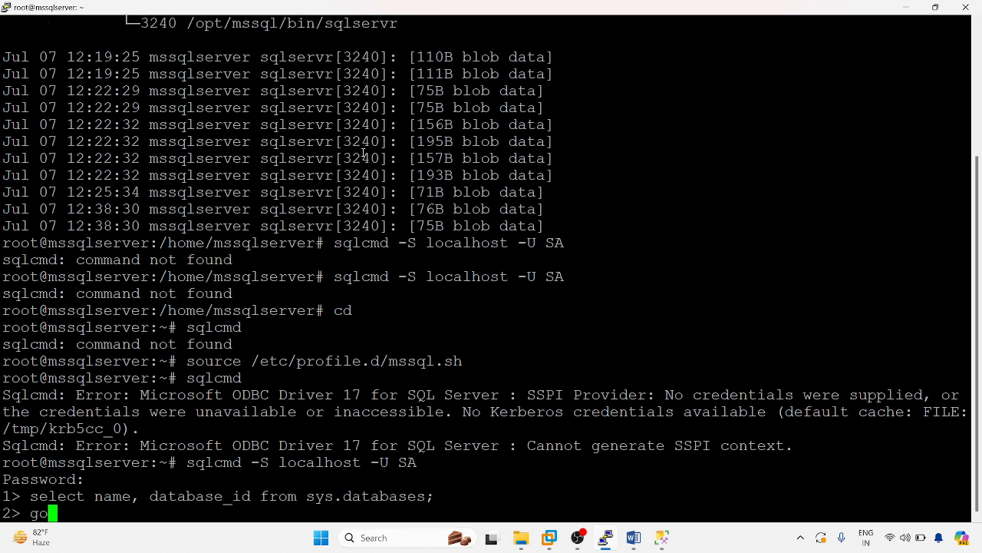
key(Return)
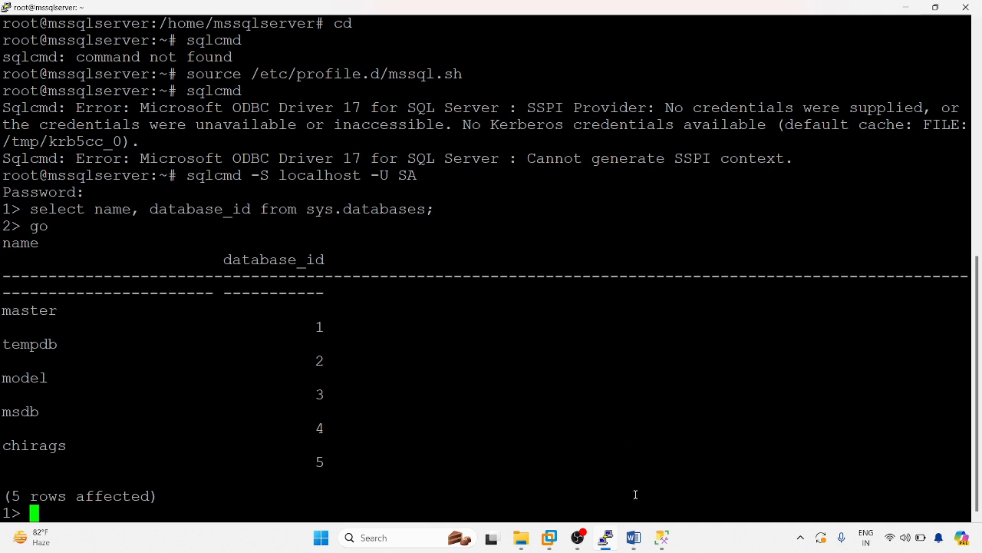
Step: Switch to SQL Server Management Studio and select the server name in the Connect to Server dialog
mouse_move(662, 539)
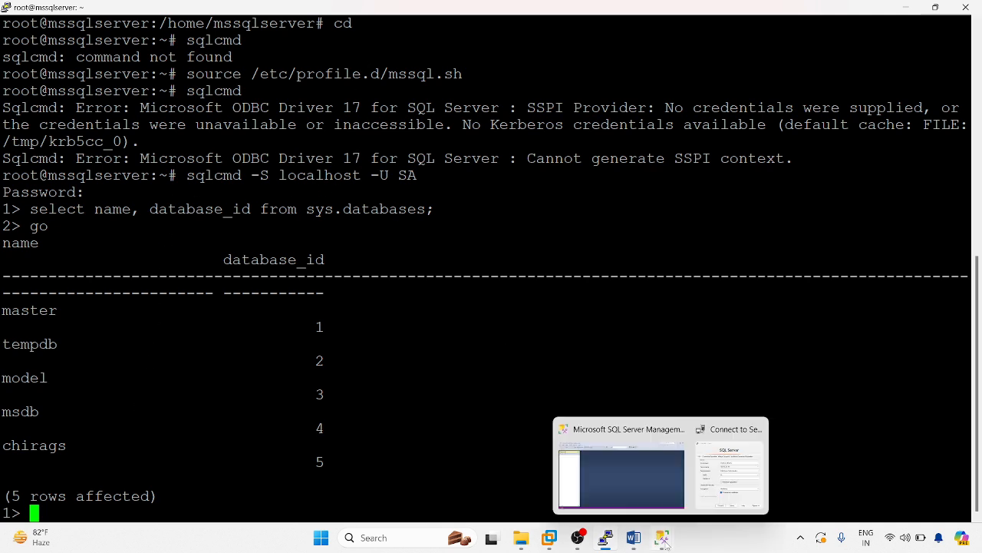
click(669, 483)
click(507, 223)
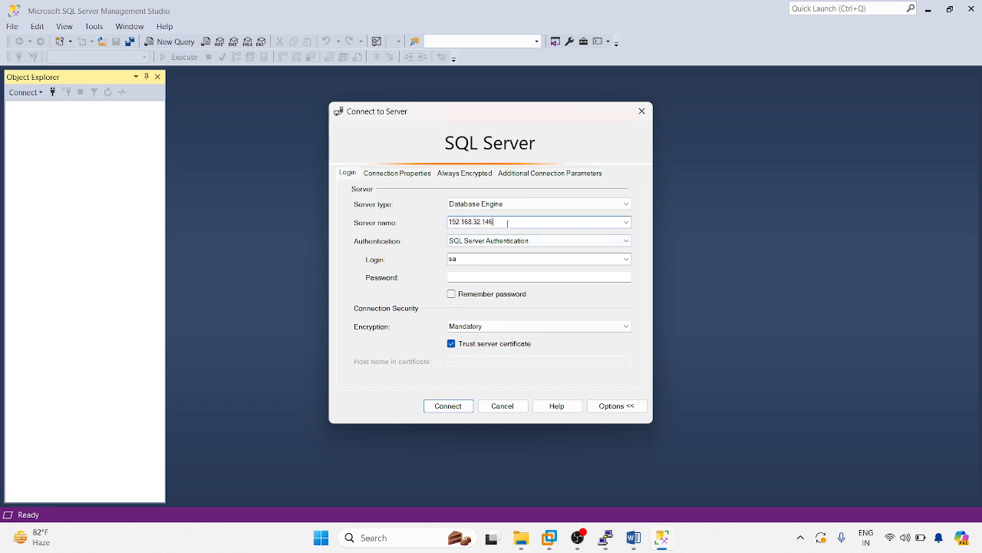
double_click(516, 223)
Step: Switch back to the PuTTY terminal, exit sqlcmd, and run ip a to highlight the ens33 IPv4 address
click(606, 538)
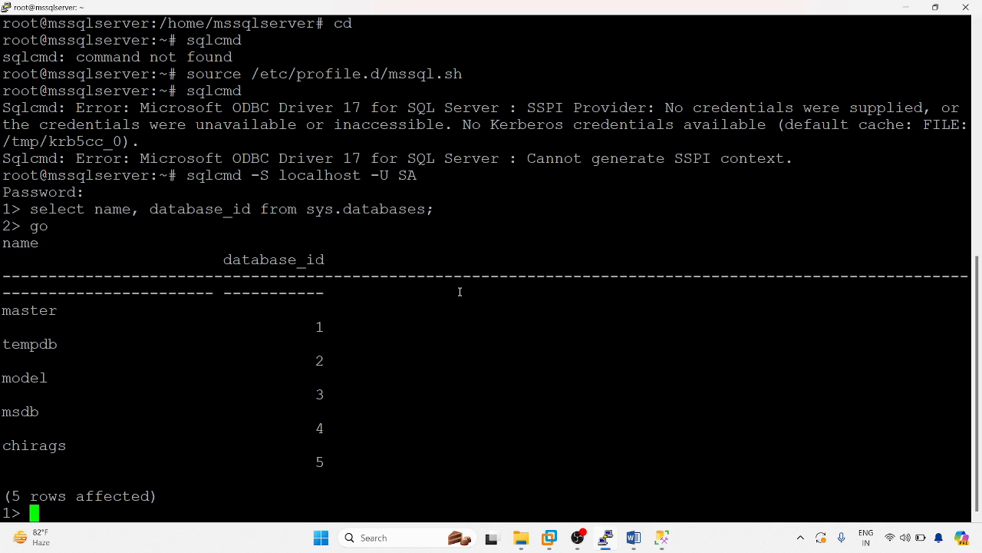
text(exit)
key(Return)
text(ip a)
key(Return)
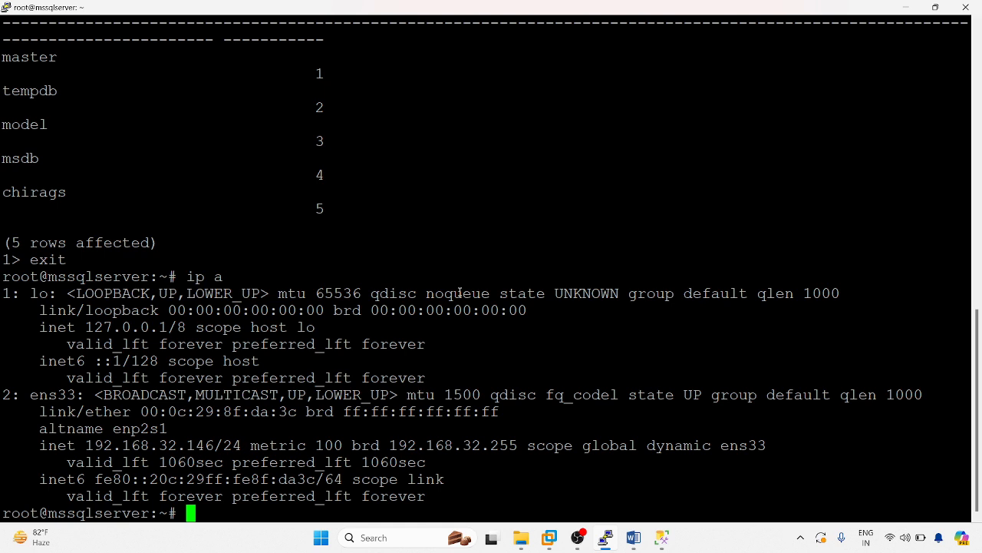
drag(86, 445, 213, 445)
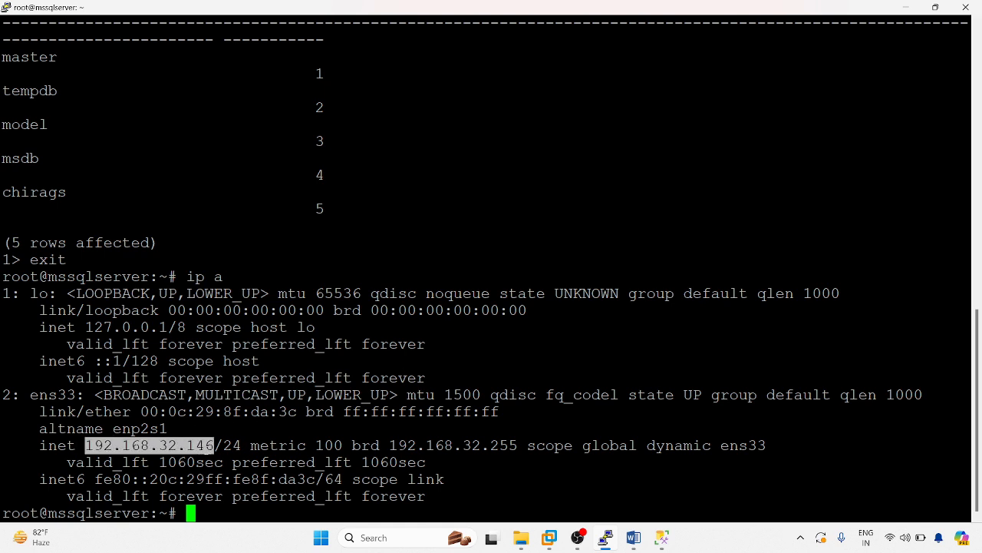
Step: In SQL Server Management Studio, connect to 192.168.32.146 as sa with the account password, keeping Trust server certificate enabled
click(661, 538)
click(729, 468)
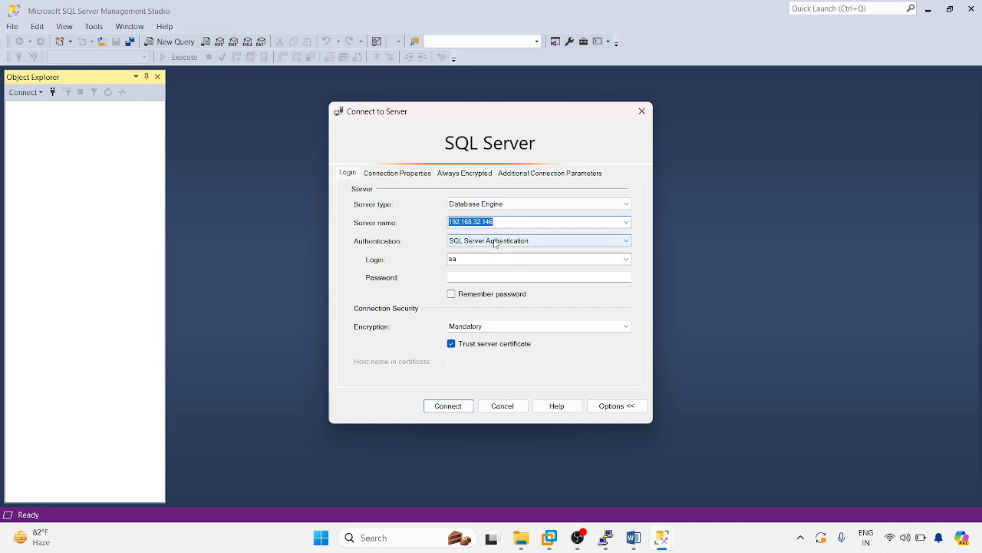
click(469, 277)
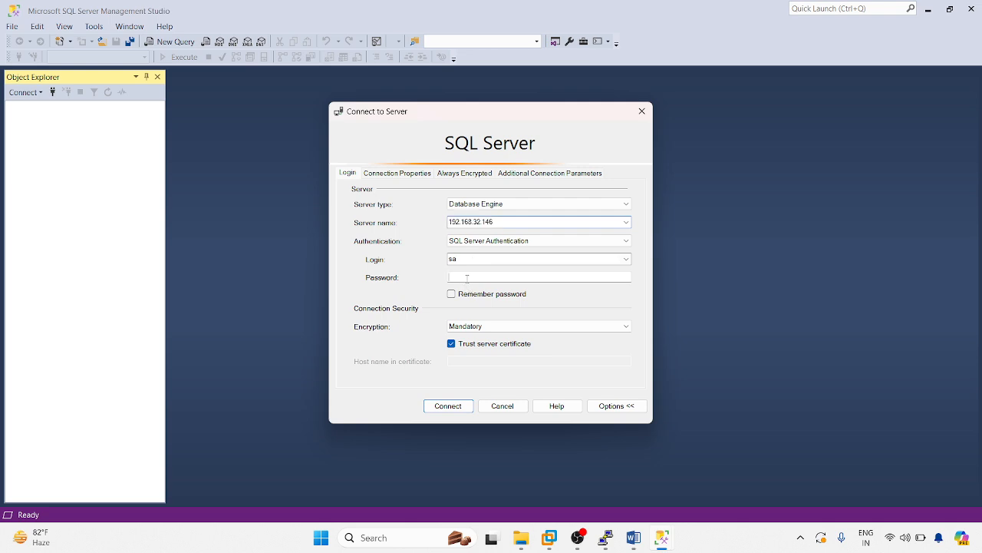
text(*********)
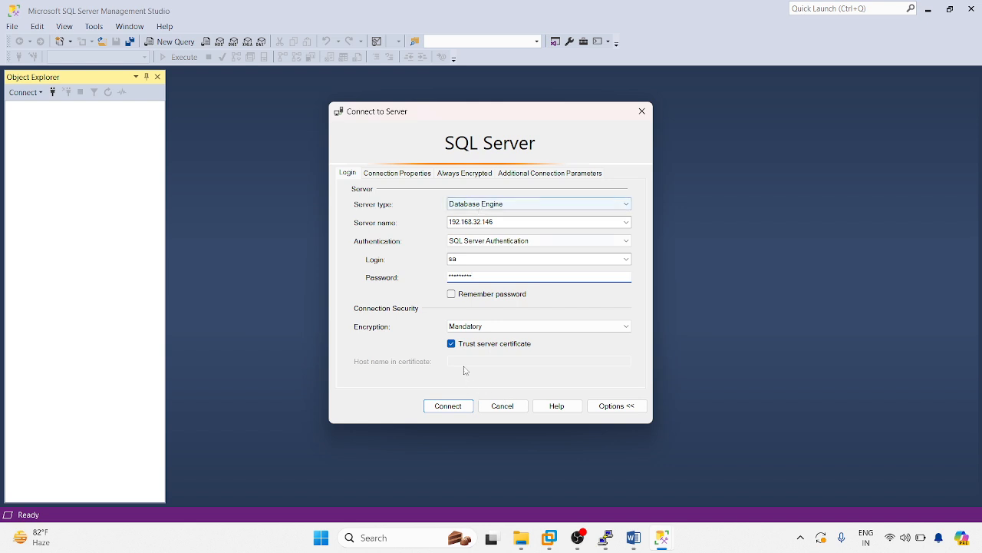
click(452, 346)
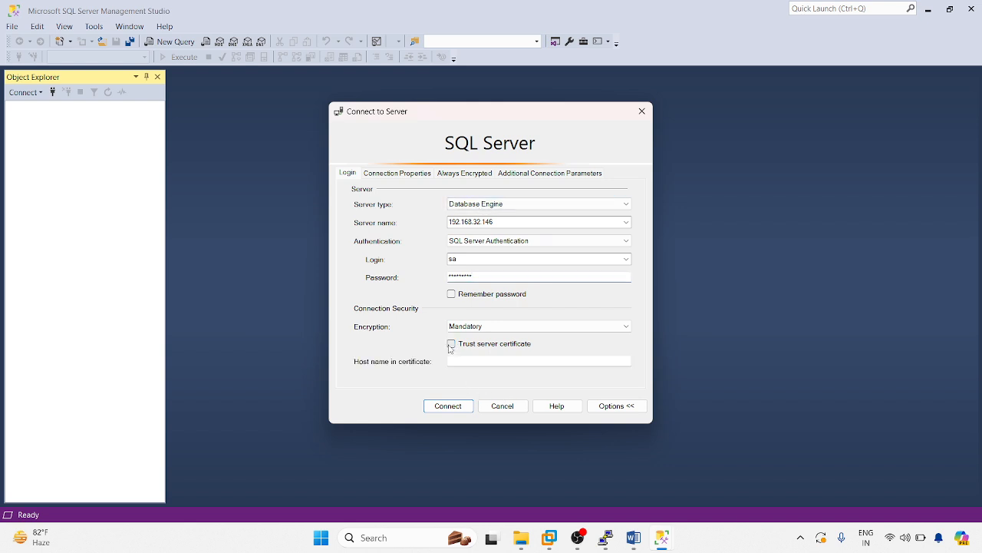
click(460, 346)
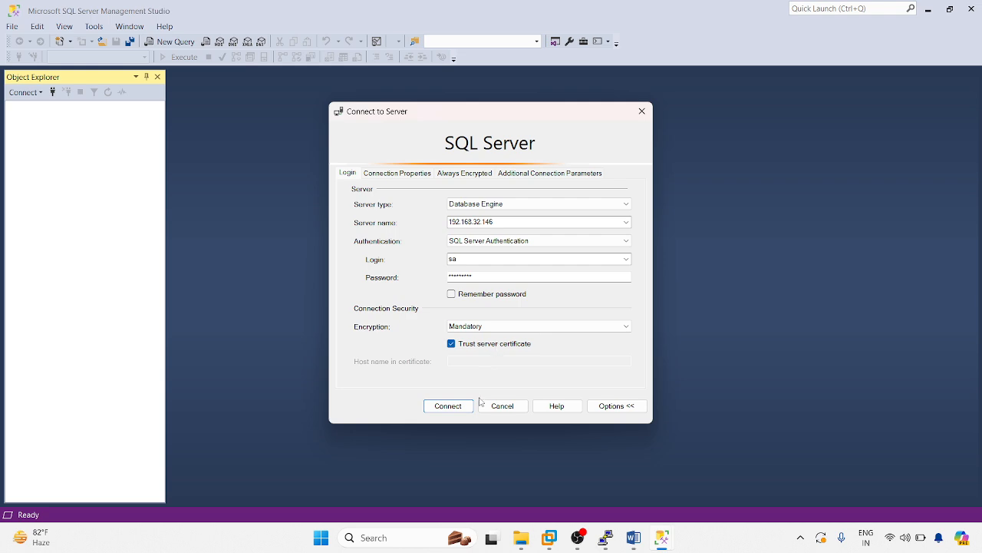
click(450, 408)
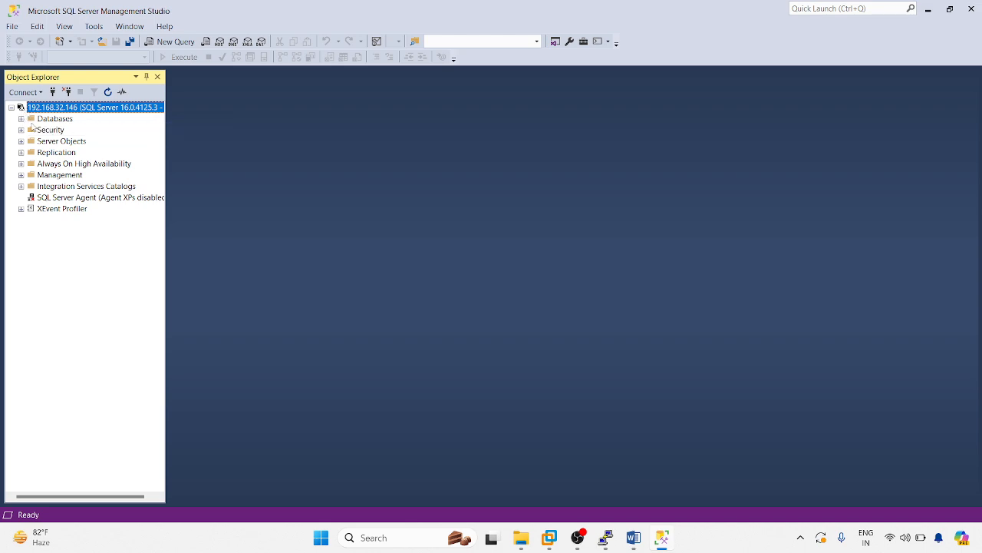
Step: Expand the Databases folder and the chirags database in Object Explorer
click(20, 119)
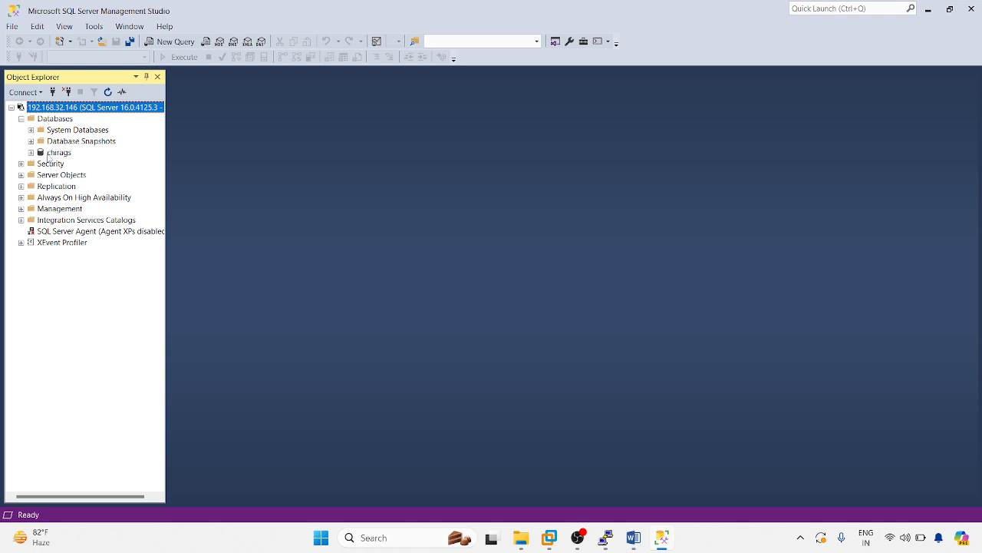
click(32, 153)
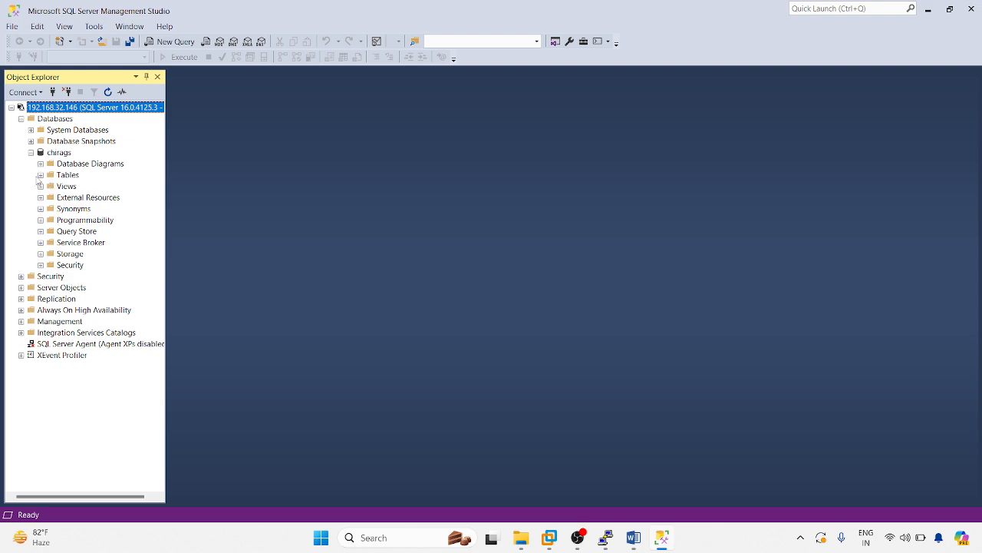
Step: Expand the Tables folder of the chirags database in Object Explorer
click(40, 175)
Step: Switch to the PuTTY terminal and log in with sqlcmd -S localhost -U SA, entering the account password
mouse_move(577, 538)
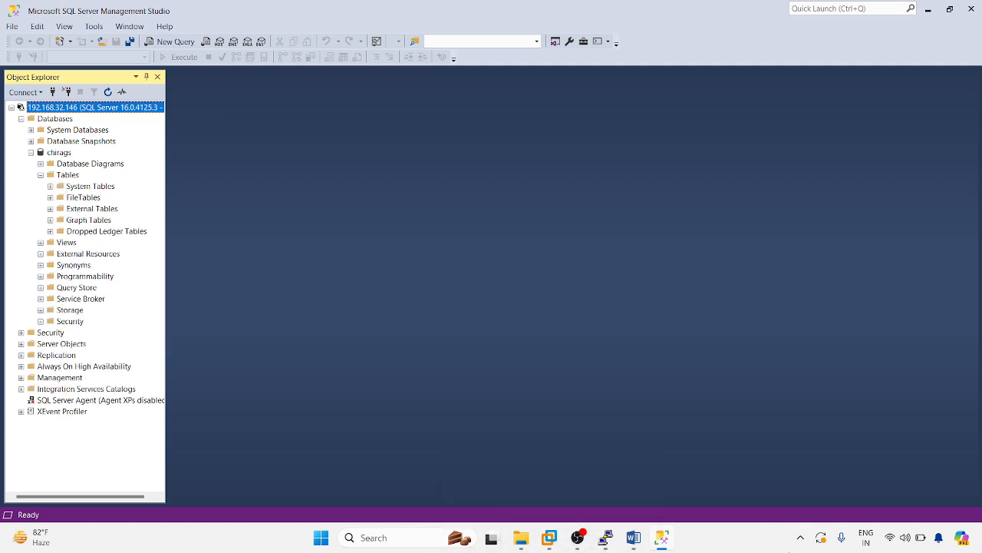
click(606, 537)
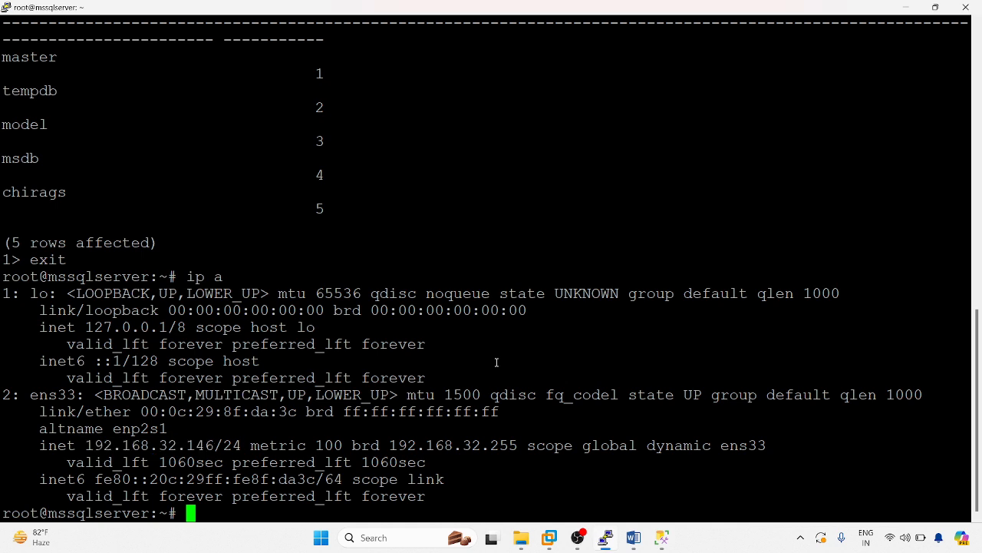
text(sql)
text(cmd )
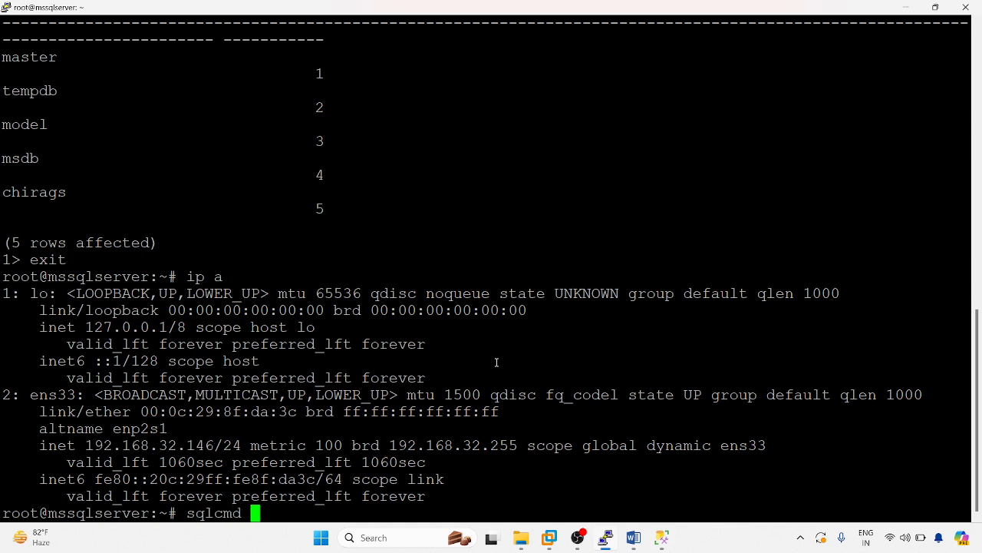
text(-S loc)
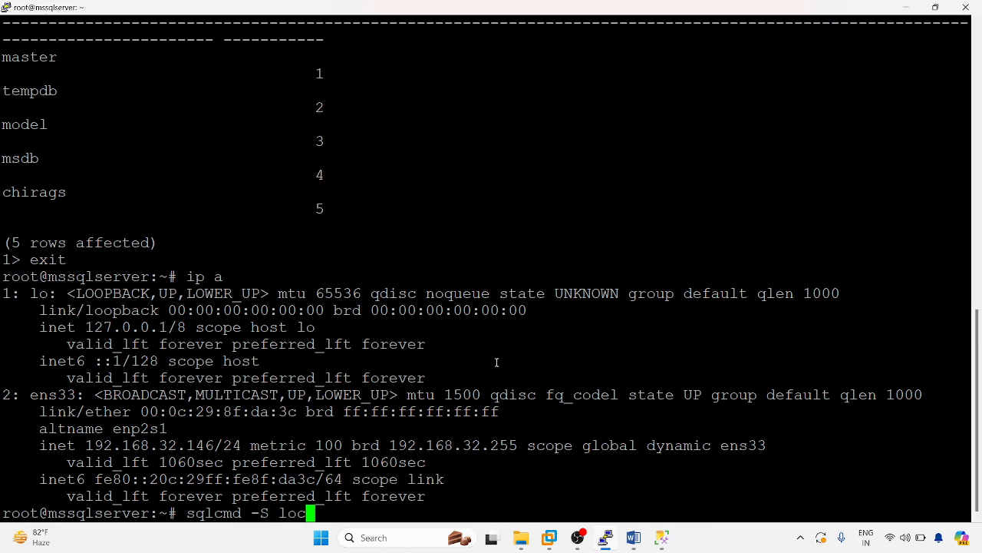
text(alhost)
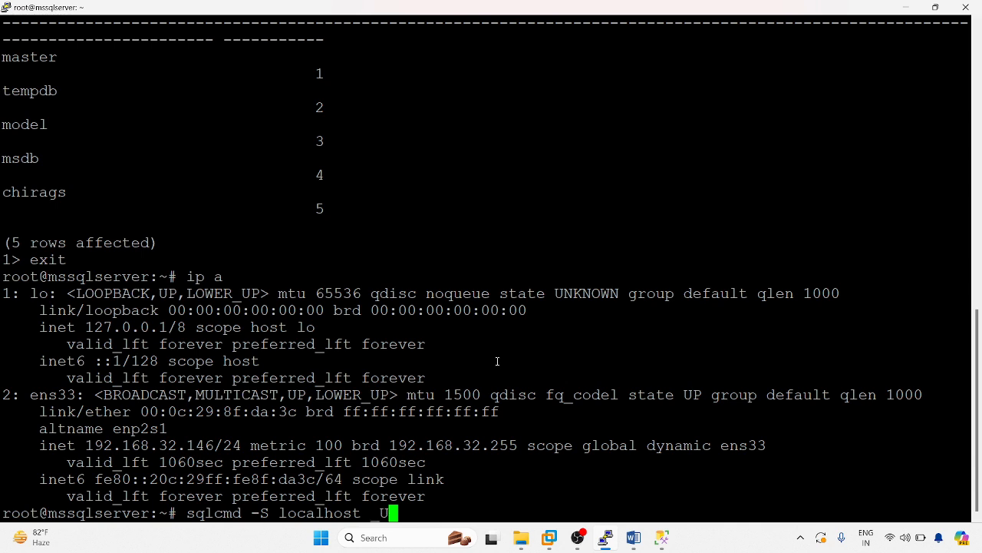
text( -U SA)
key(Return)
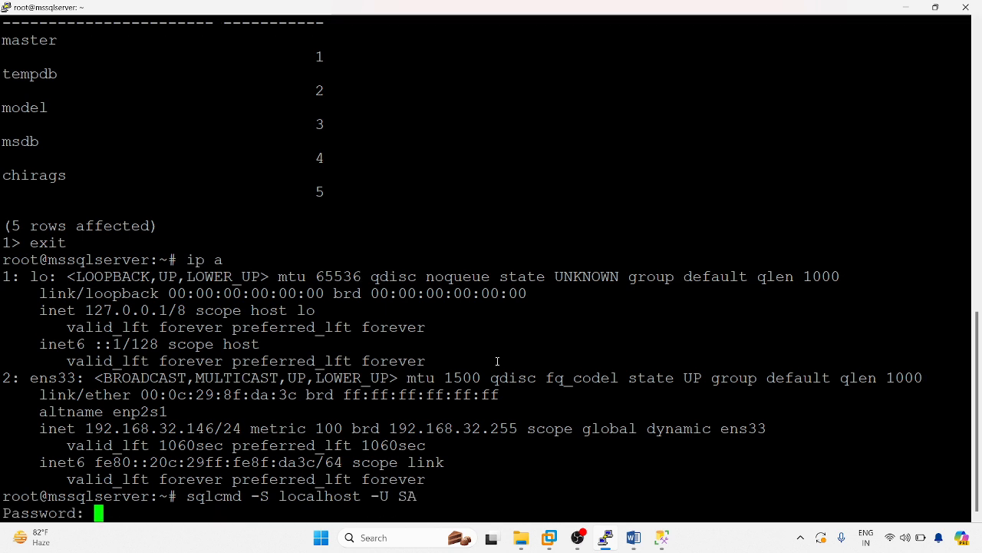
key(Return)
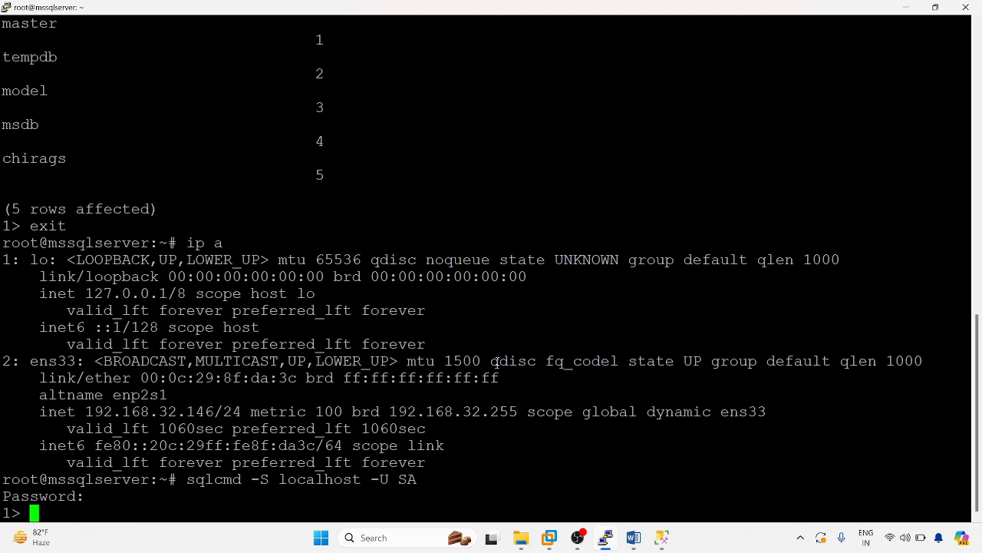
Step: Change the database context by running use chirags; with go, and begin a select query
text(use chirags;)
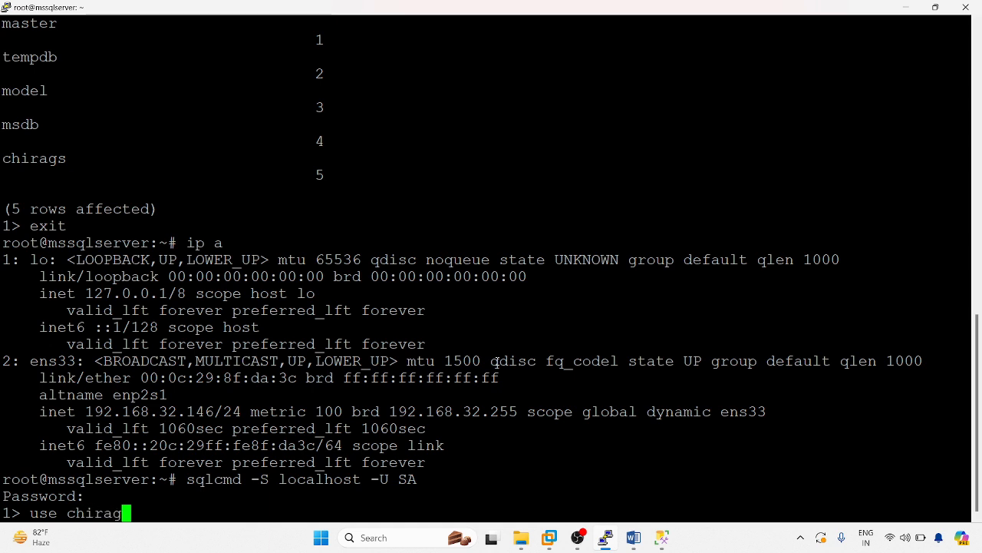
key(Return)
text(go)
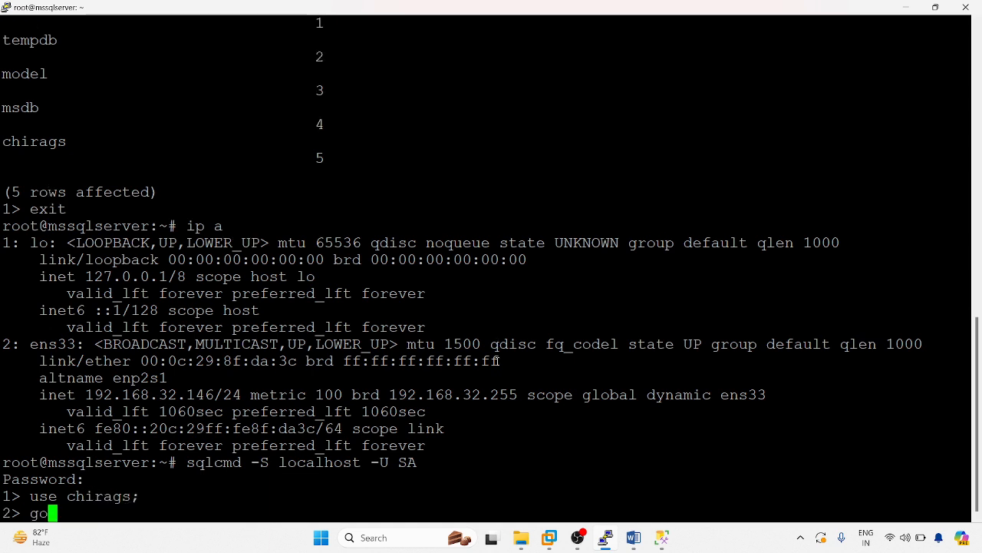
key(Return)
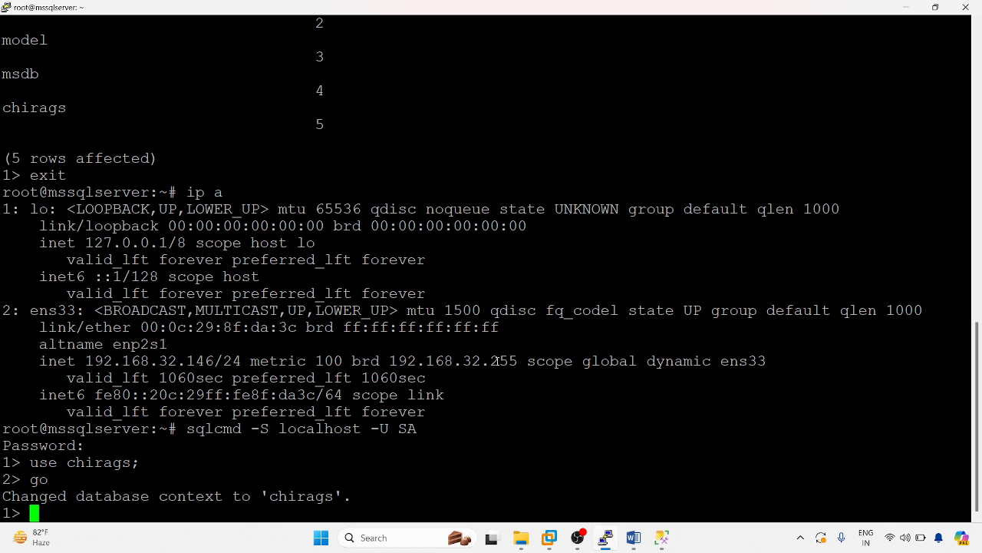
text(selec)
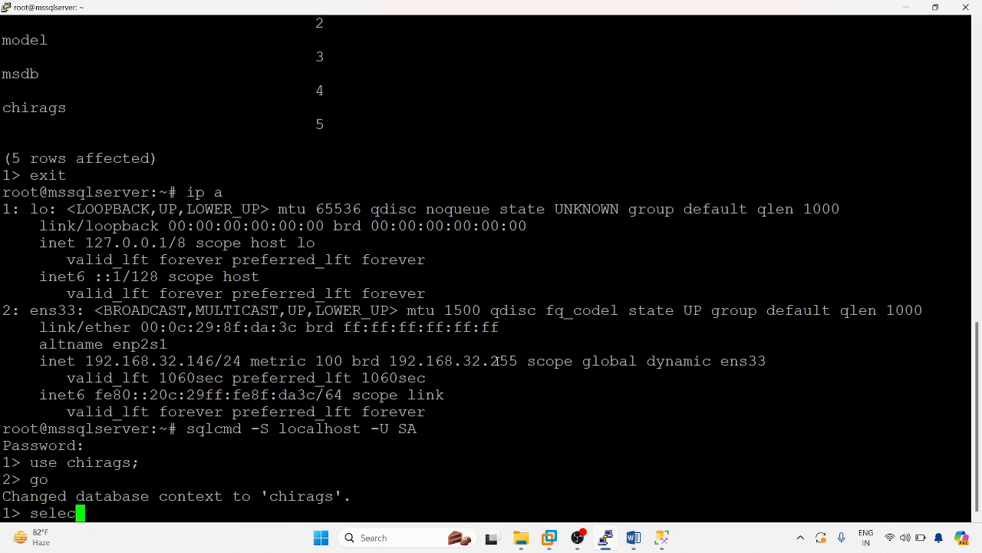
Step: Switch to SQL Server Management Studio and open a new table design under the chirags database's Tables folder
click(660, 538)
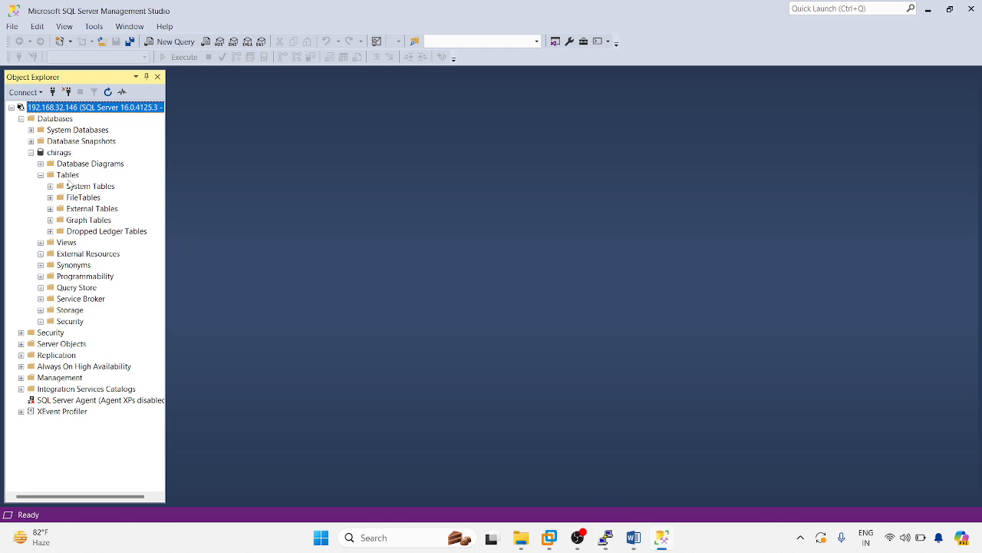
right_click(67, 176)
mouse_move(116, 183)
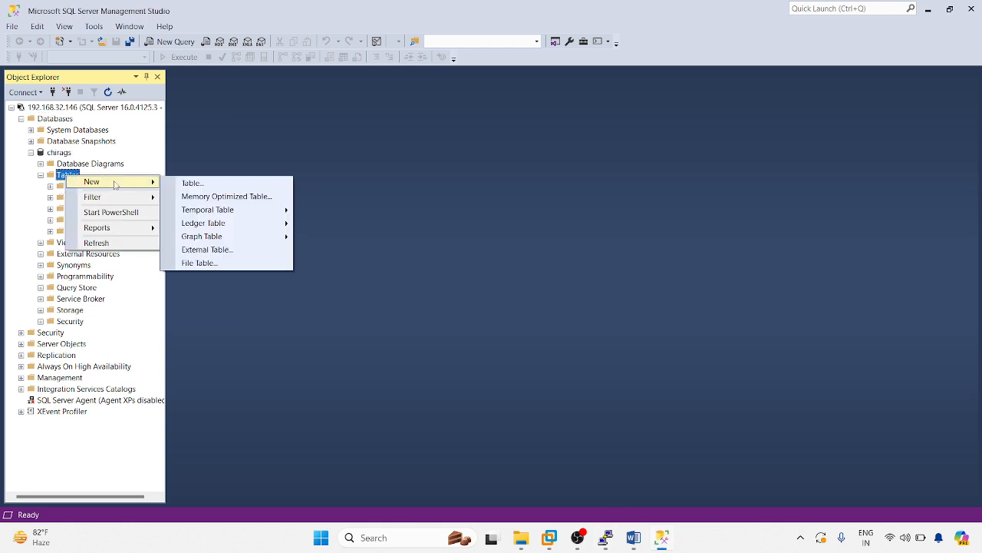
click(192, 184)
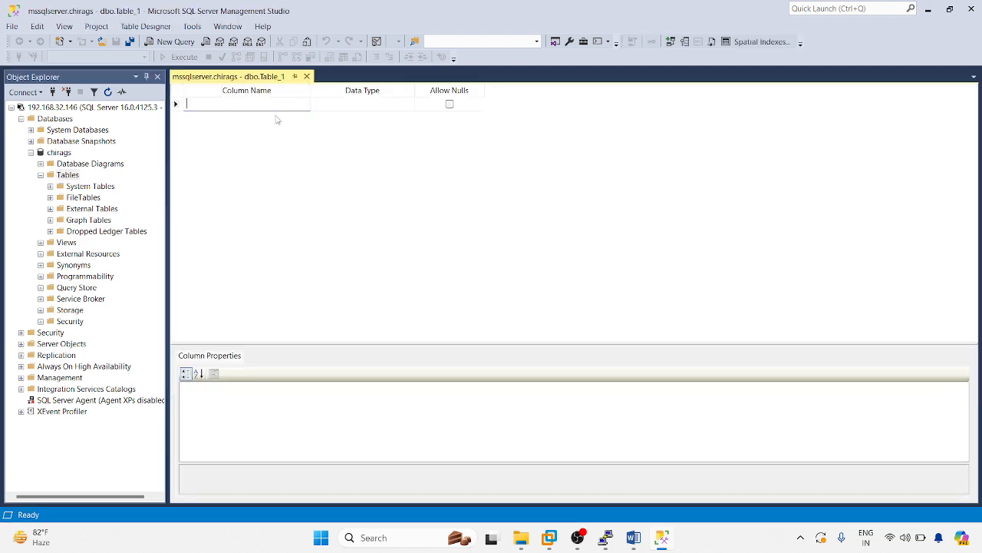
Step: Define the new table's columns user_id as int and first_name as nvarchar(50)
text(user_id)
key(Tab)
text(int)
click(276, 116)
text(first_name)
key(Tab)
text(nv)
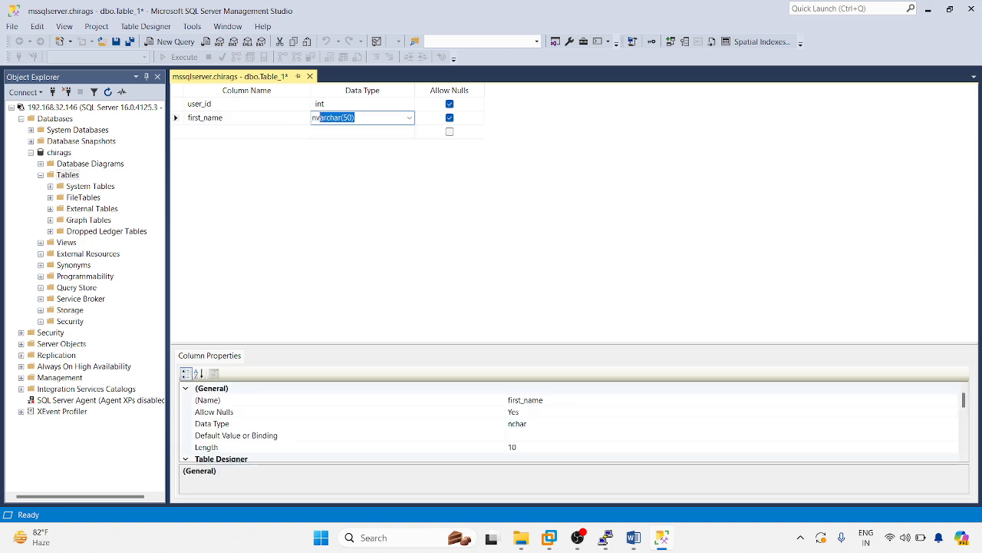
Step: Set user_id as the primary key and set its Is Identity property to Yes
click(176, 104)
right_click(177, 105)
click(209, 115)
scroll(257, 423, down, 4)
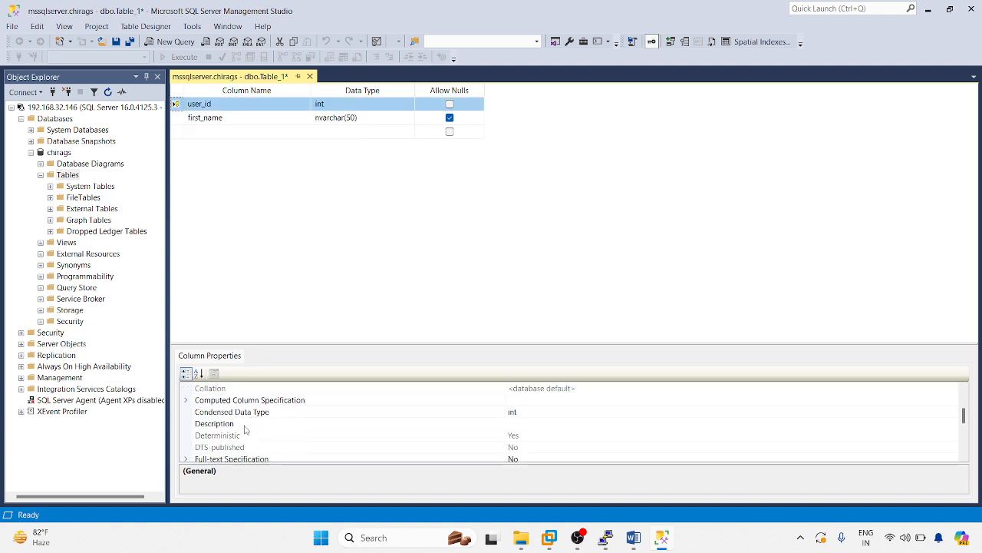
click(185, 412)
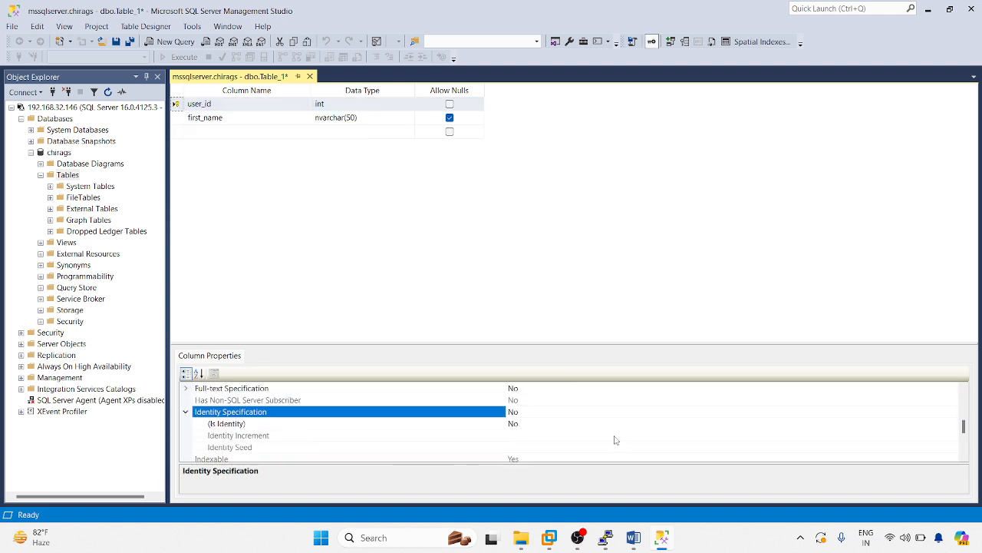
click(532, 424)
click(953, 424)
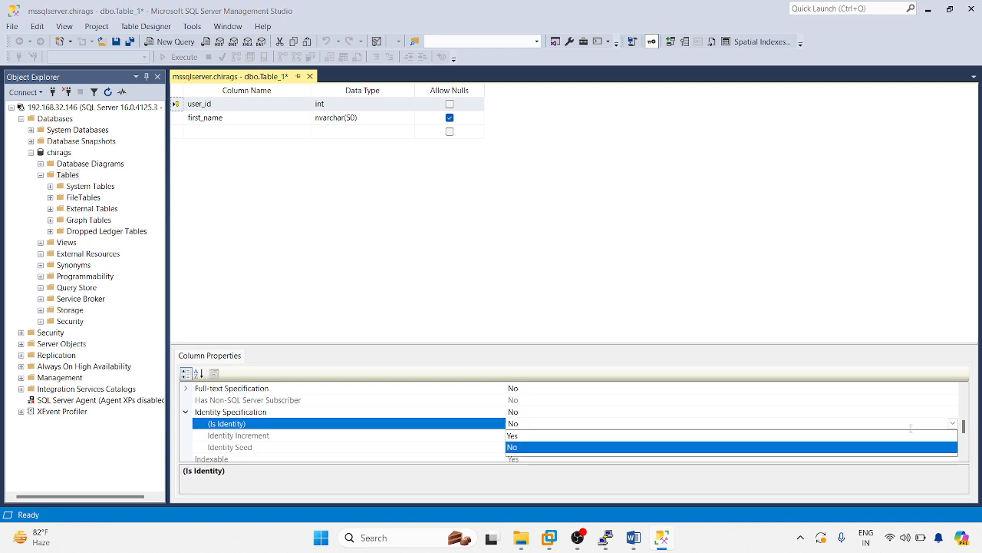
click(909, 435)
Step: Save the new table under the name users
key(ctrl+s)
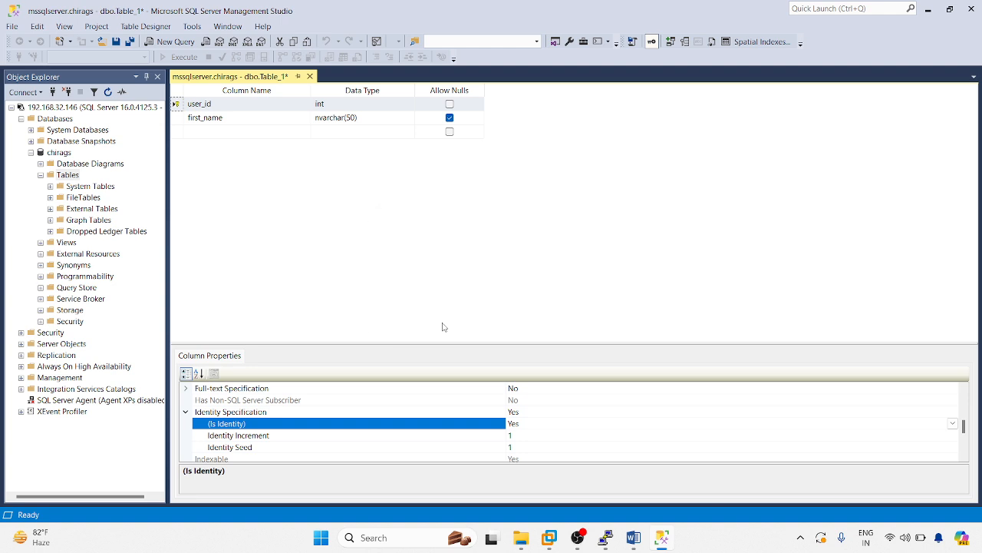
text(users)
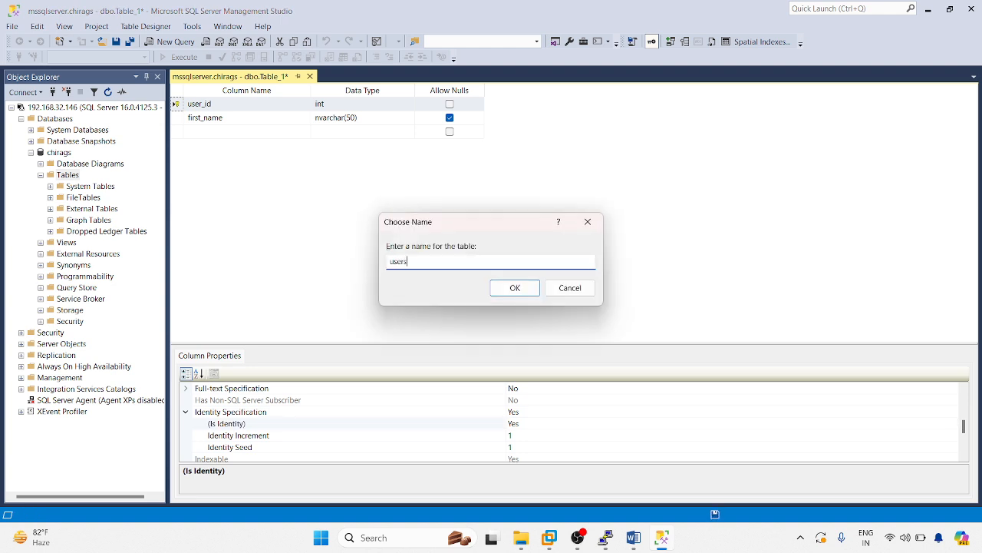
key(Return)
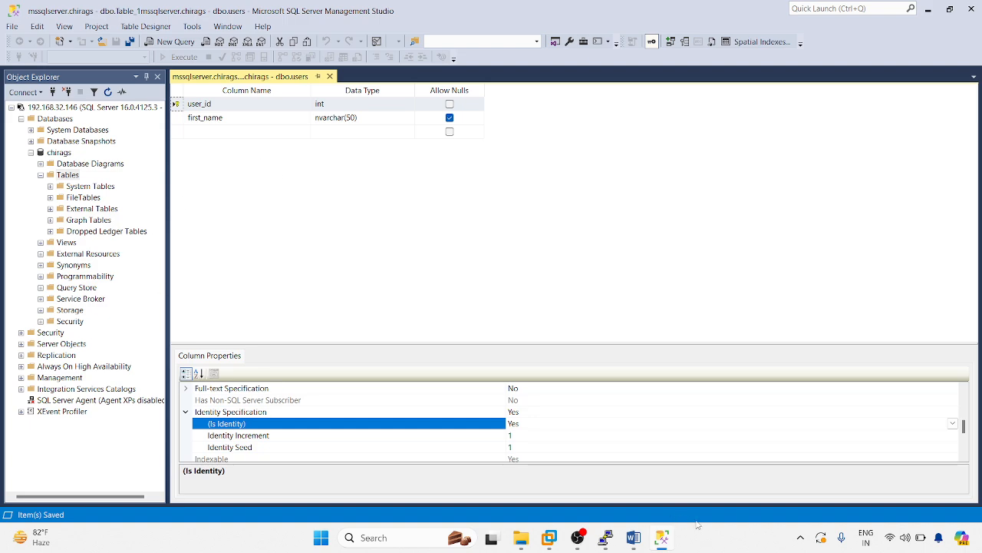
Step: Switch to the PuTTY terminal, complete the query as select * from users; and run it with go
click(606, 545)
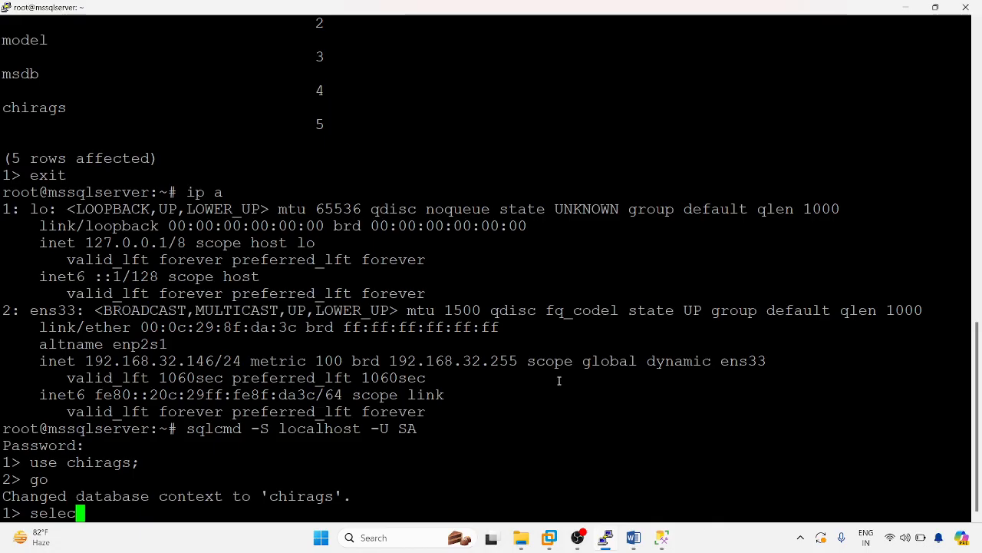
text(t * )
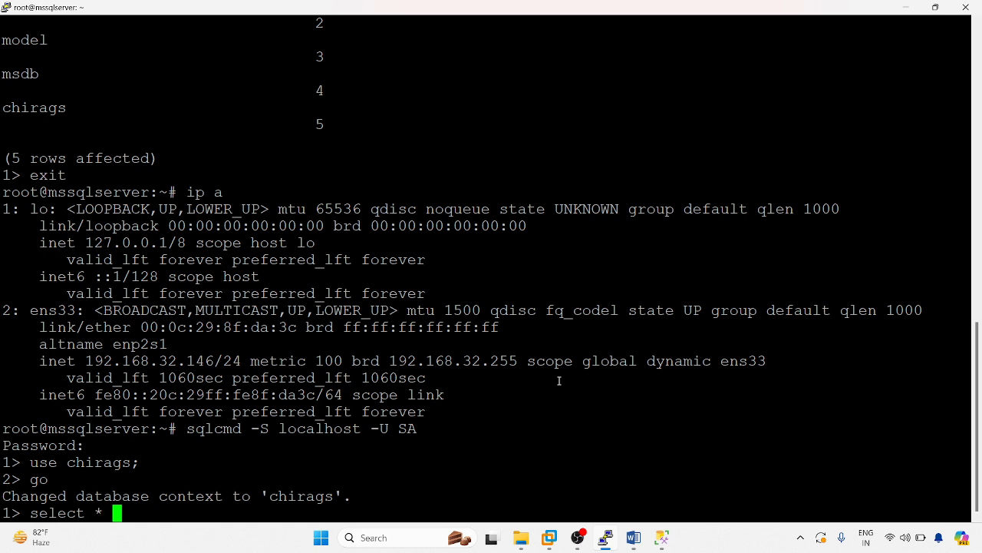
text(from users;)
key(Return)
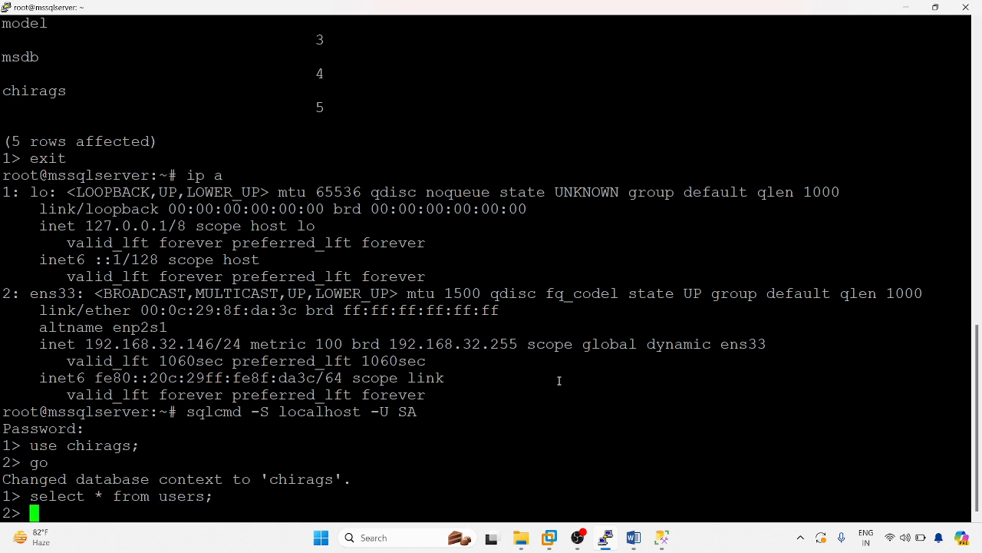
text(go)
key(Return)
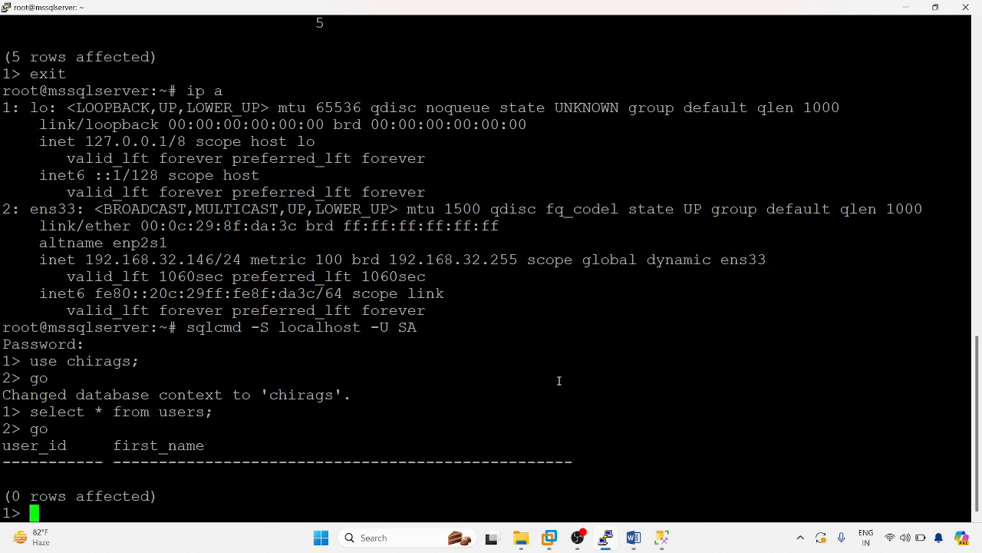
Step: Switch back to SQL Server Management Studio and refresh the chirags database's Tables folder
click(662, 538)
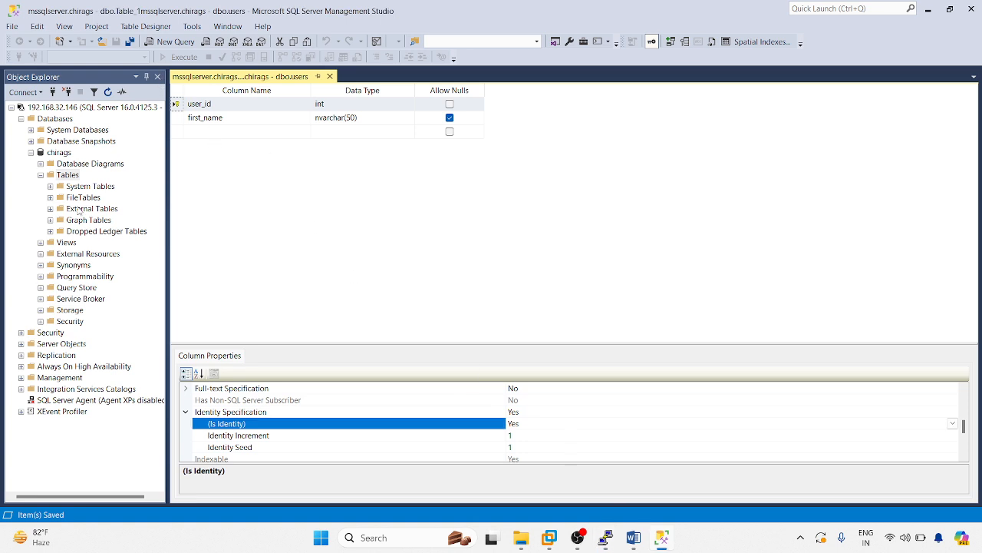
right_click(71, 165)
right_click(60, 176)
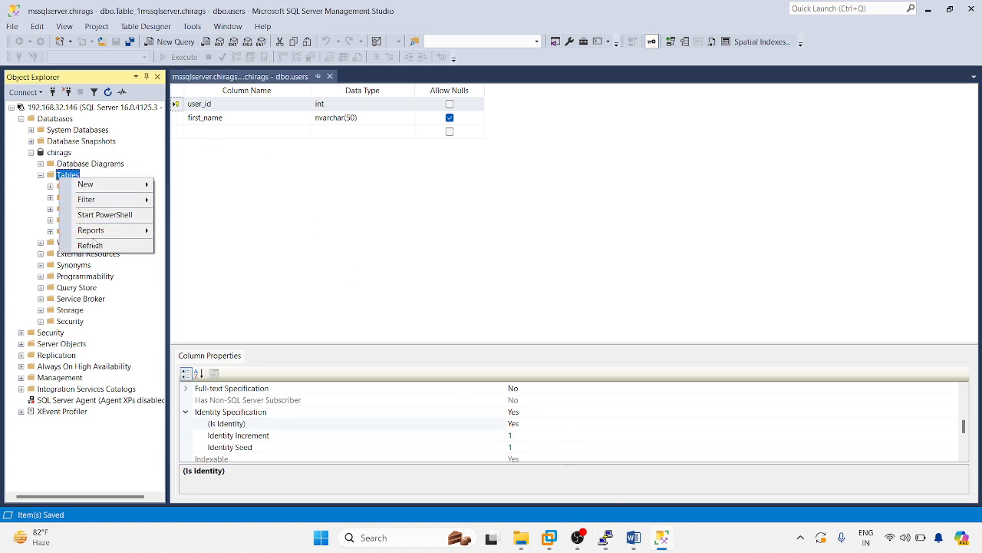
click(90, 245)
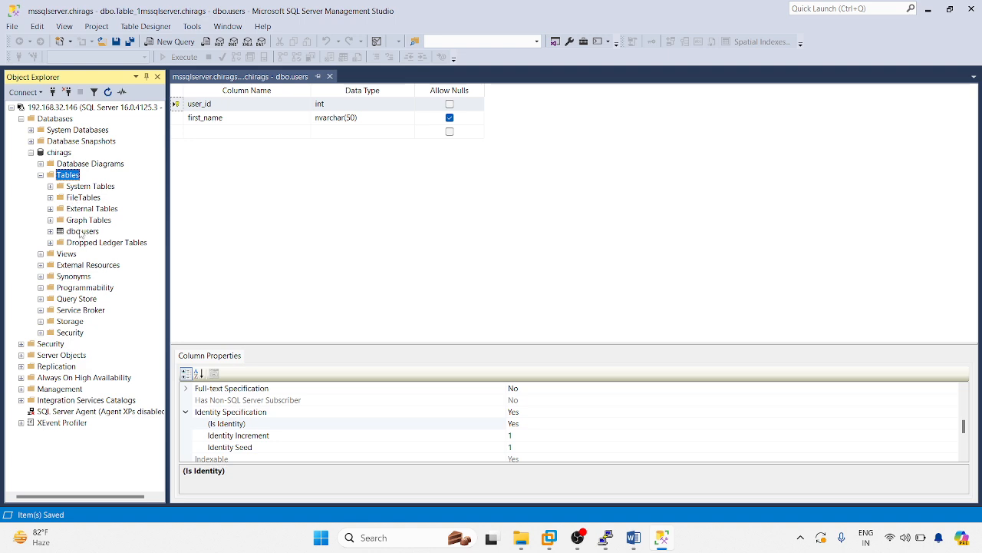
Step: Open dbo.users for editing its top 200 rows and add a row with the person's name in first_name
right_click(80, 231)
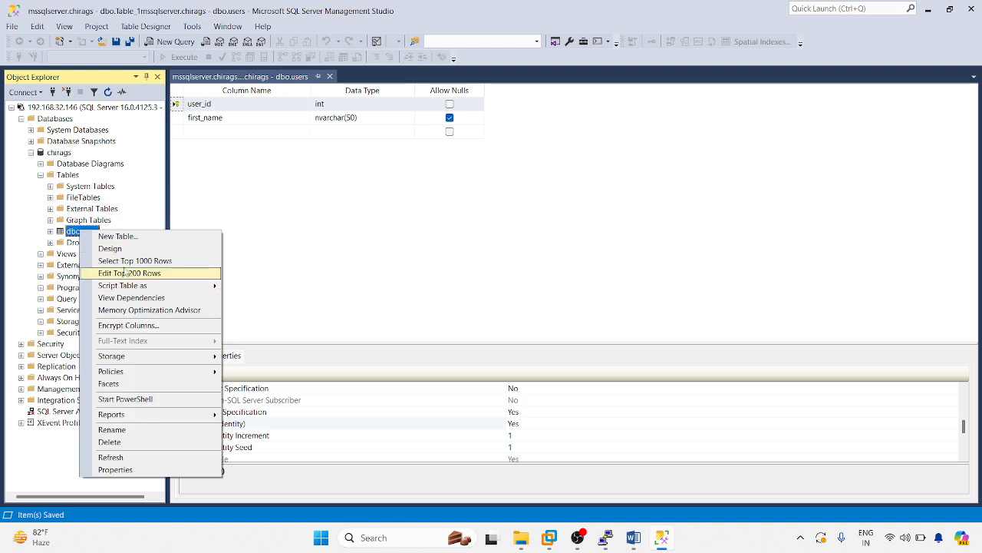
click(129, 273)
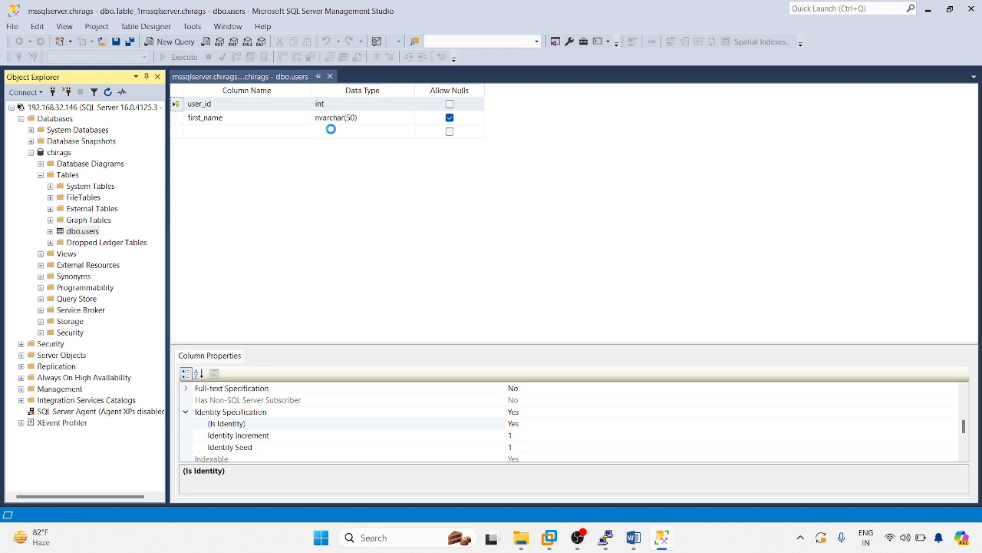
click(257, 105)
text(Chirag)
key(Return)
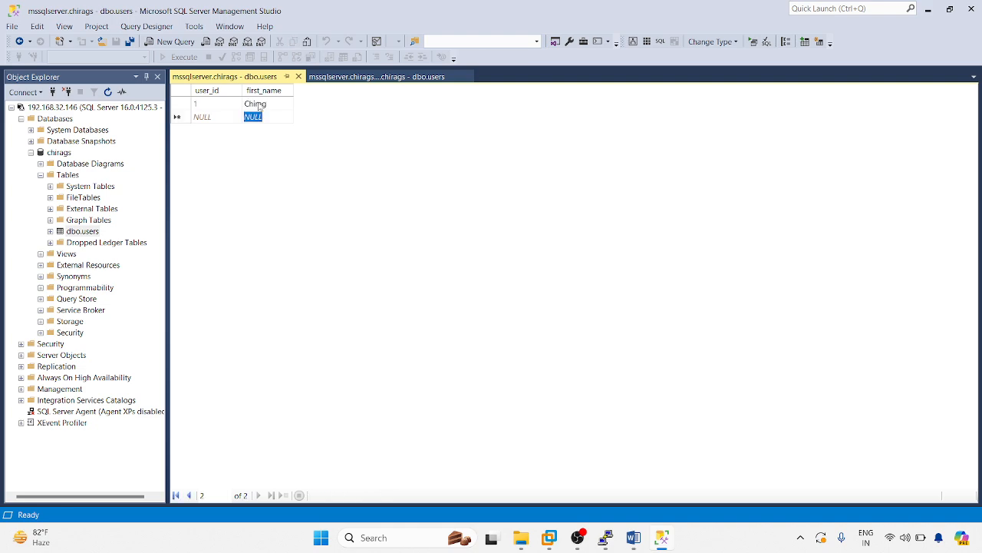
Step: Switch to the PuTTY terminal, rerun select * from users; with go, and highlight the returned first name
click(606, 537)
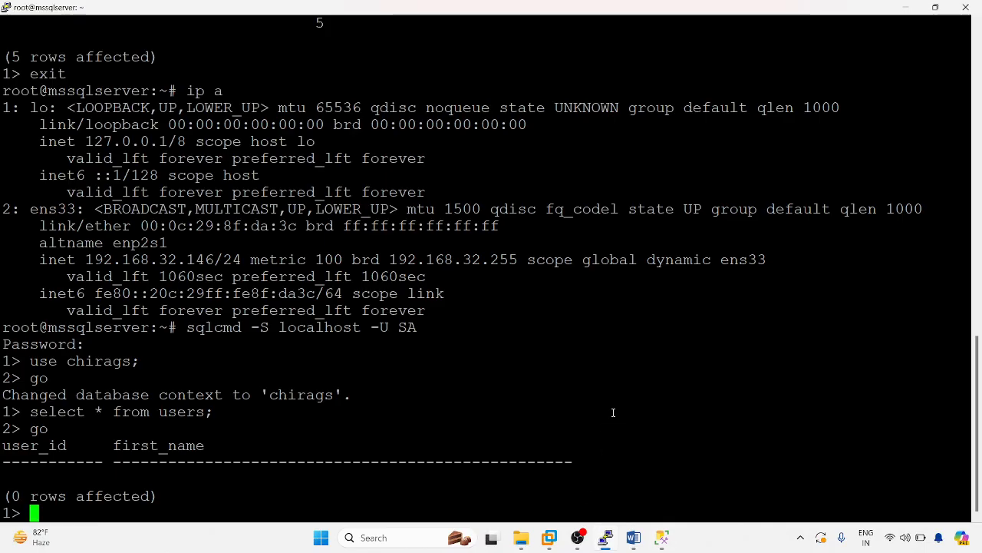
key(Up)
key(Up)
key(Return)
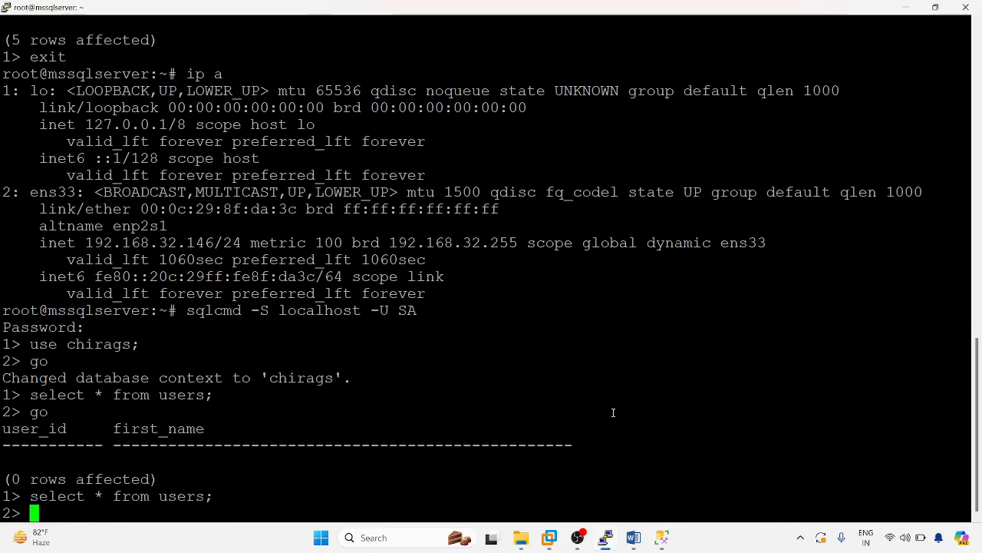
key(Up)
key(Up)
key(Return)
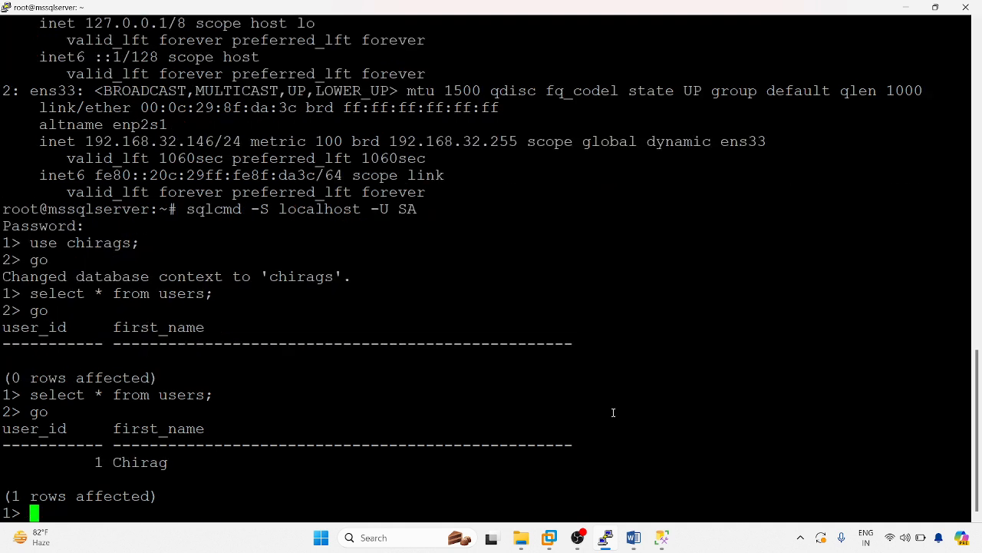
drag(112, 463, 168, 463)
click(299, 467)
Step: Check the connected server in SQL Server Management Studio, return to the PuTTY terminal, and exit sqlcmd and clear the screen
click(660, 539)
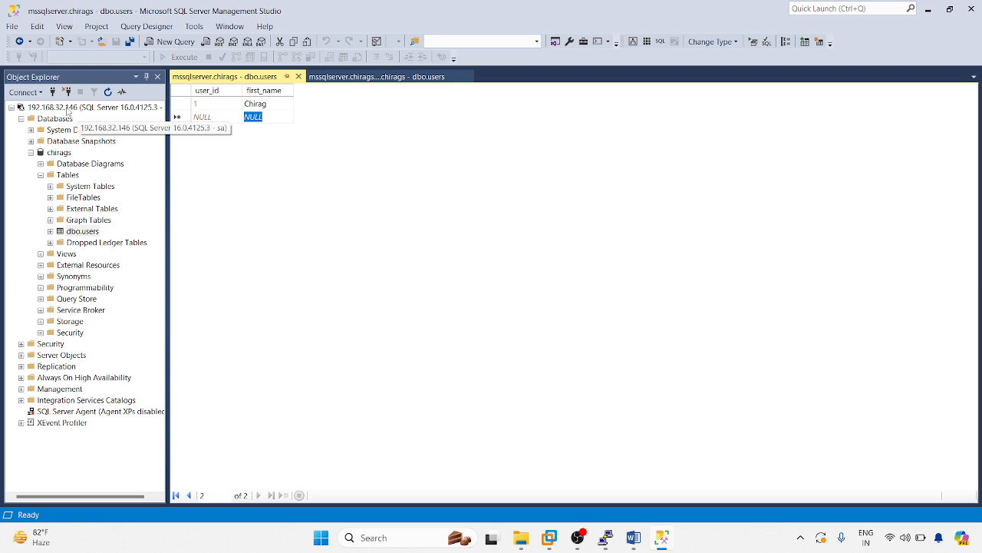
click(606, 537)
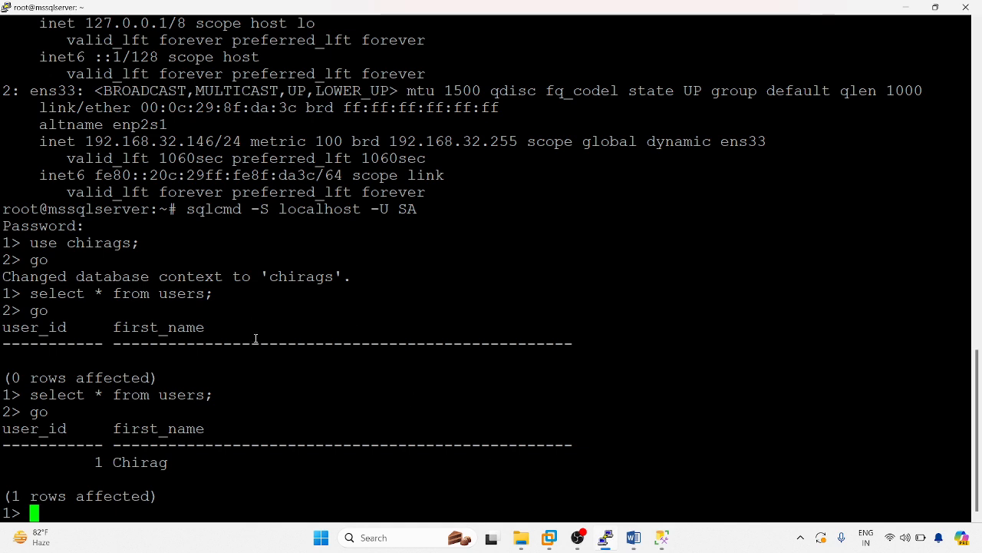
text(exit)
key(Return)
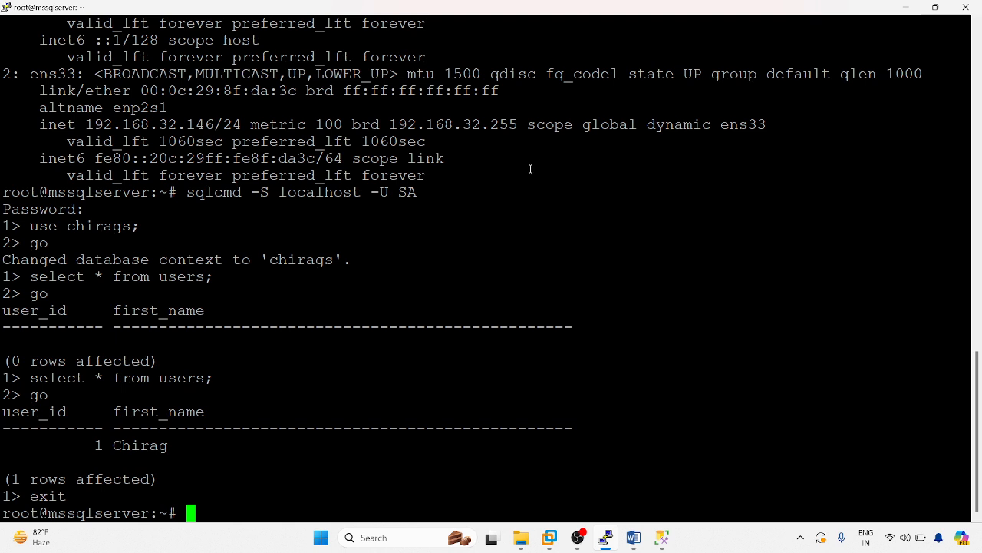
text(clear)
key(Return)
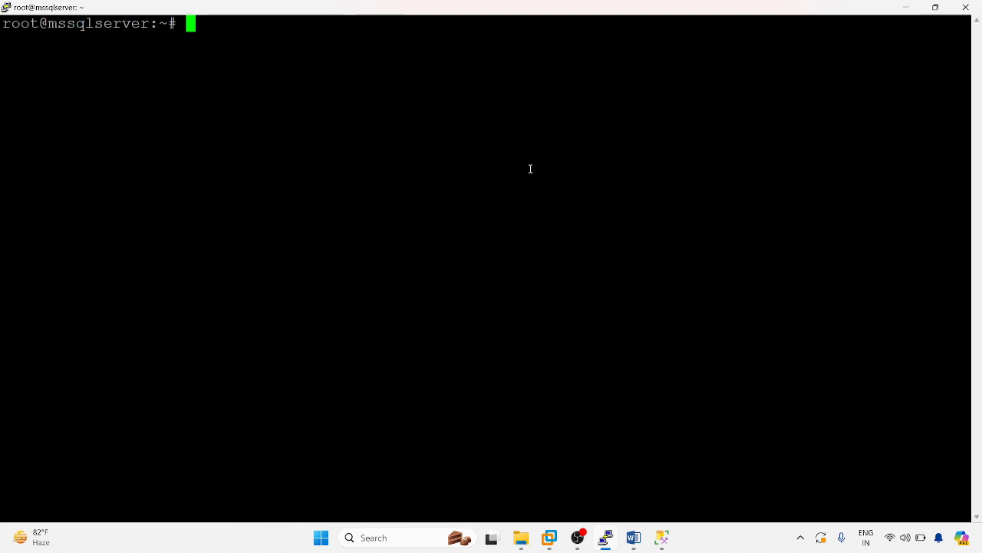
Step: Switch to the Word tutorial document on accessing a SQL Server database from SSMS
click(632, 539)
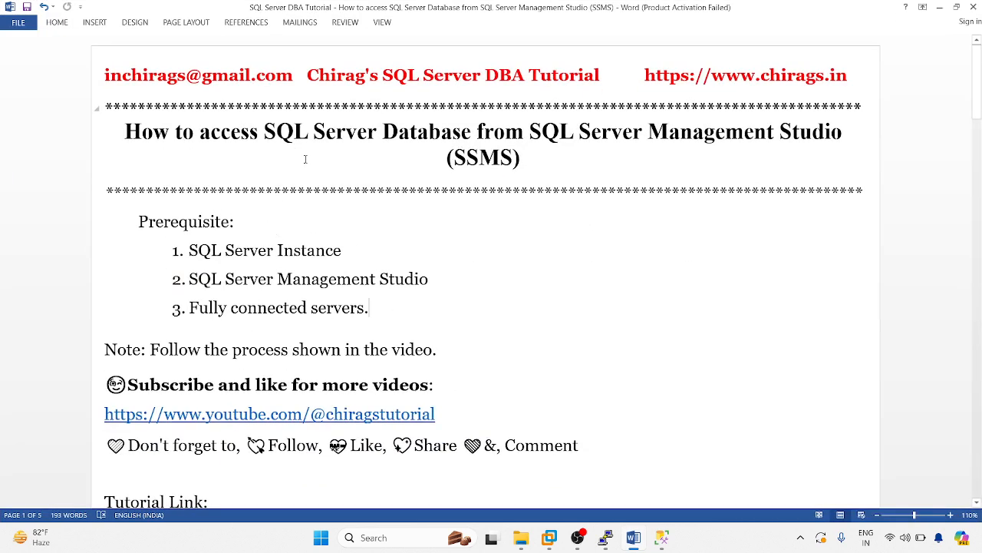